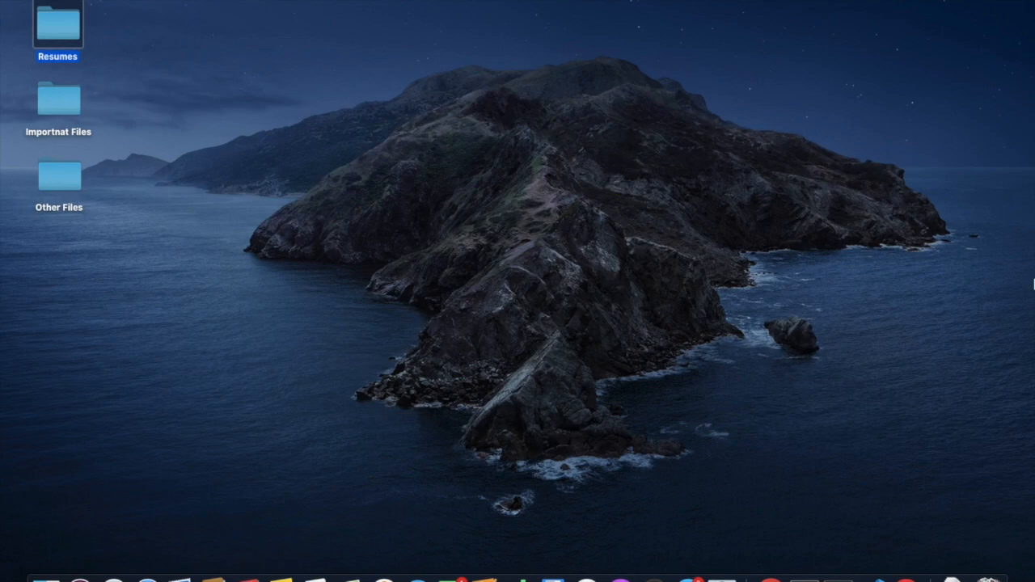
Step: Switch to Safari and open the Google home page in a full-screen window
click(874, 307)
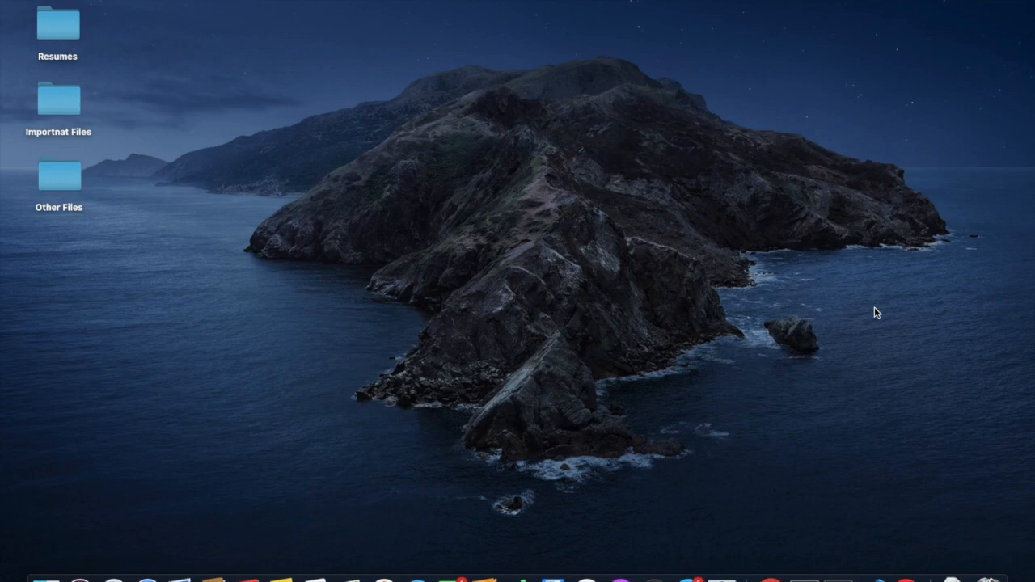
click(147, 578)
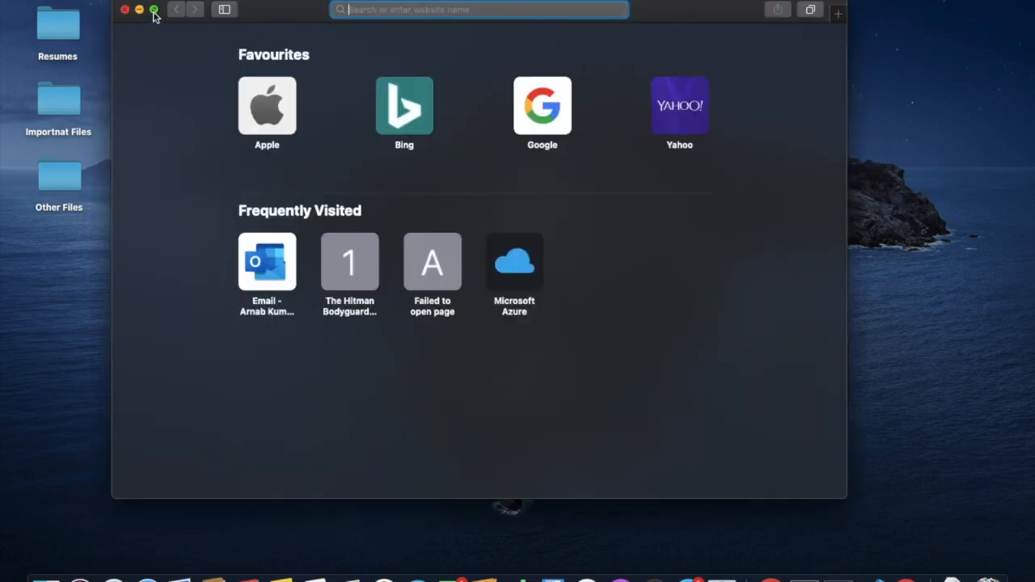
click(154, 11)
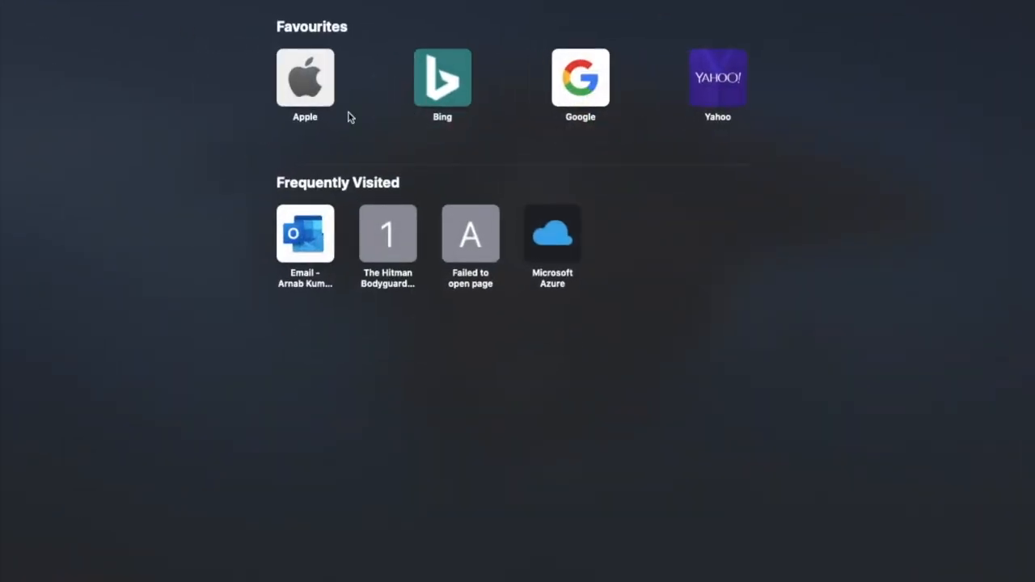
text(g)
key(Return)
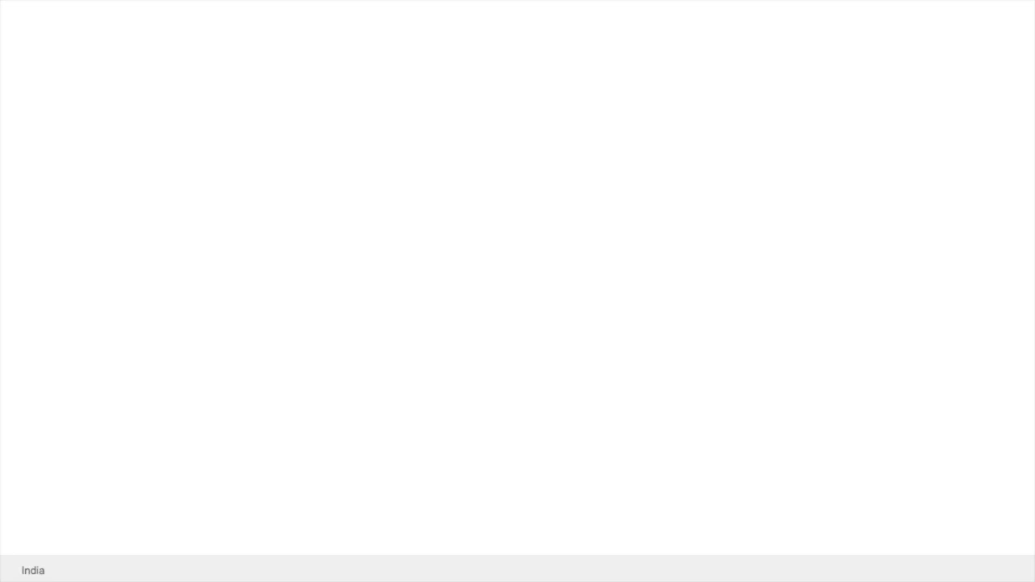
text(virtual)
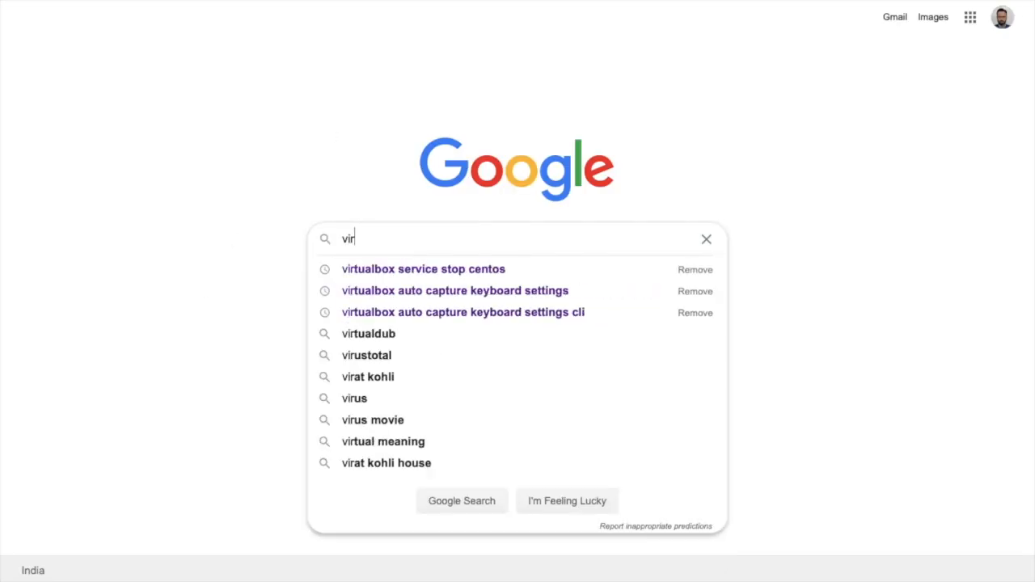
key(BackSpace)
key(BackSpace)
key(BackSpace)
key(BackSpace)
key(BackSpace)
key(BackSpace)
key(BackSpace)
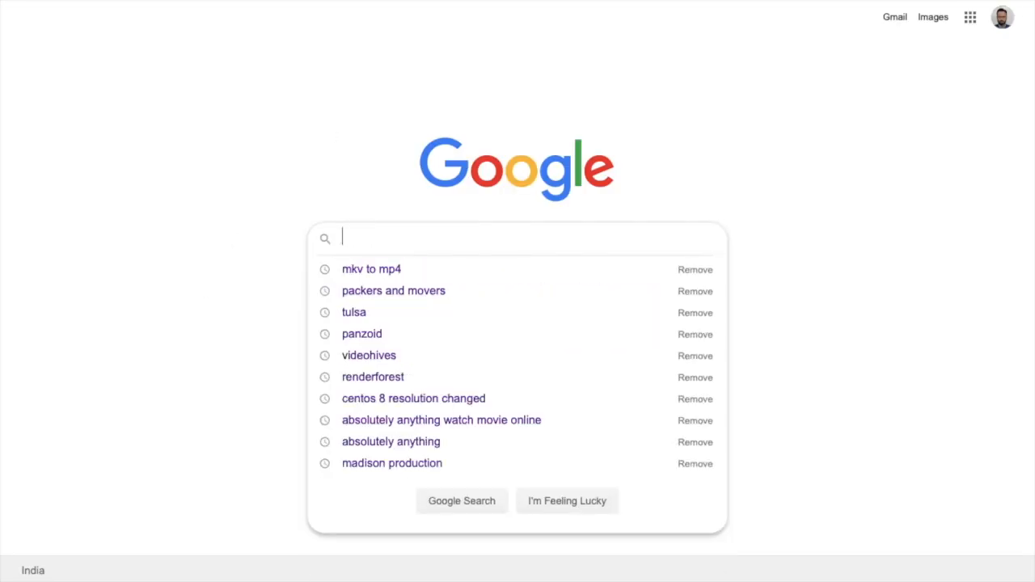
Step: Search Google for "download virtualbox" and open the VirtualBox download page
text(down)
key(BackSpace)
key(BackSpace)
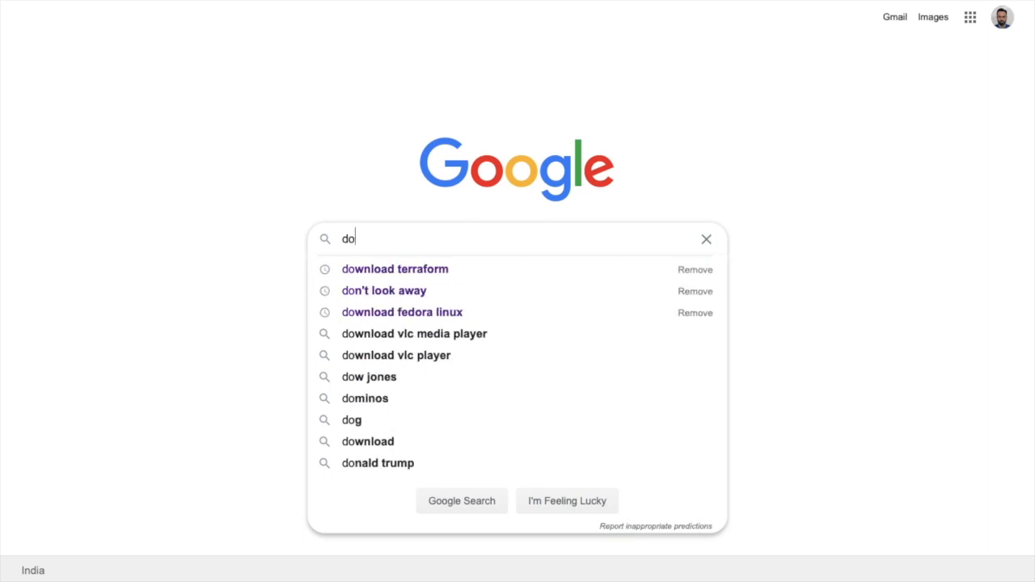
text(wnload virtual)
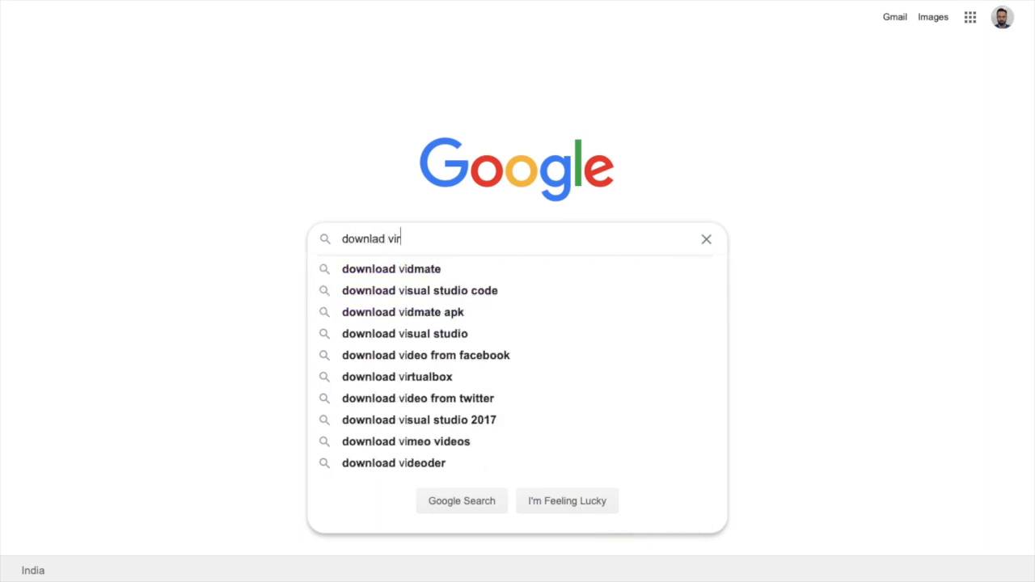
text(box)
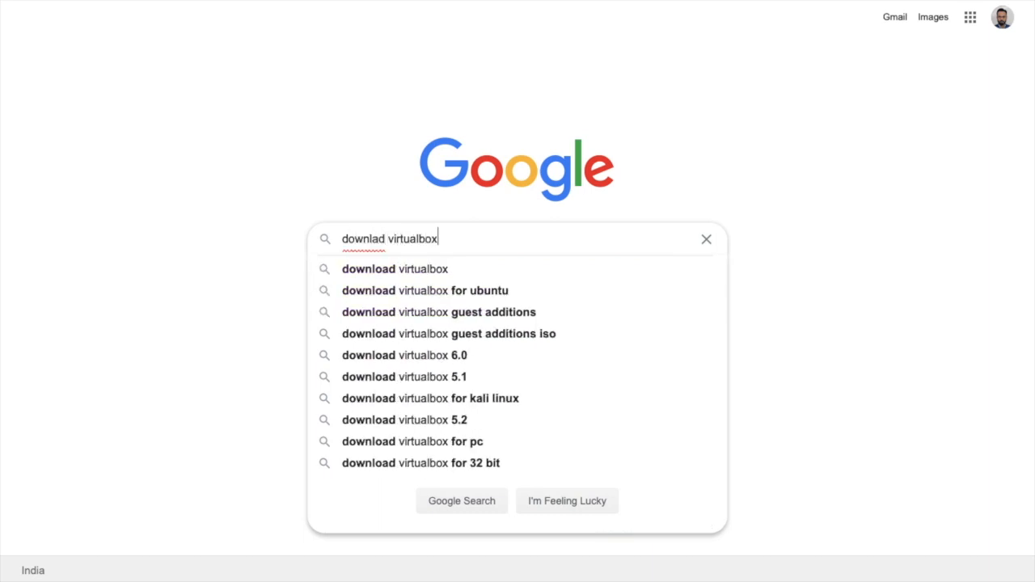
key(Down)
key(Down)
key(Up)
key(Return)
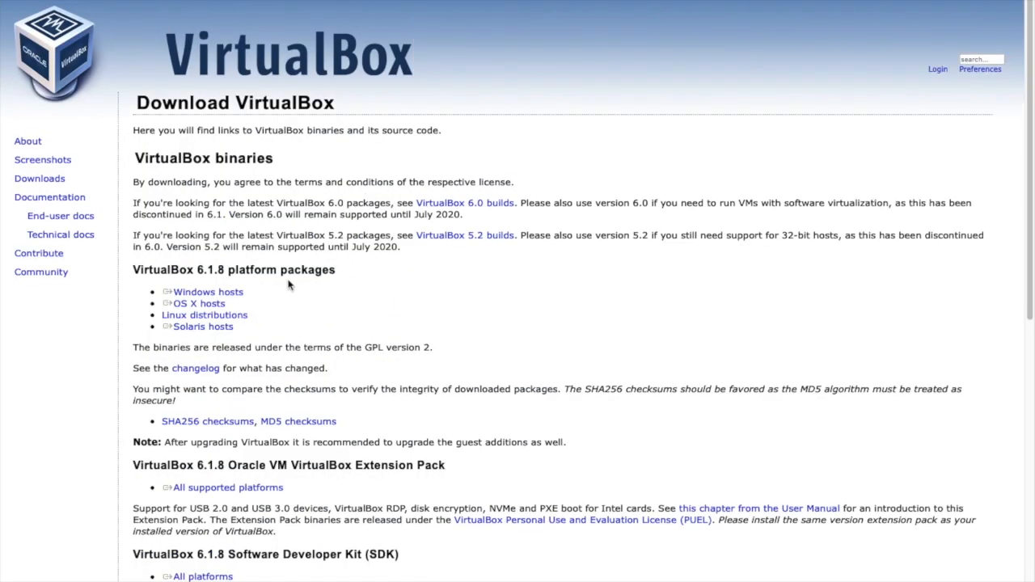
Step: Look over the VirtualBox 6.1.8 platform packages, including OS X hosts and Linux distributions, and close the browser window
triple_click(212, 321)
triple_click(207, 308)
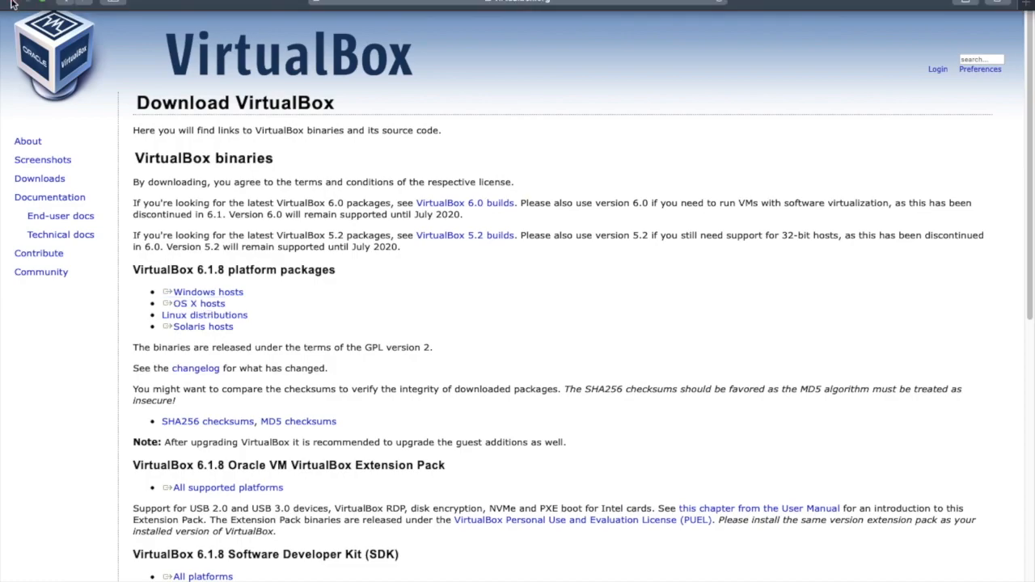
click(13, 3)
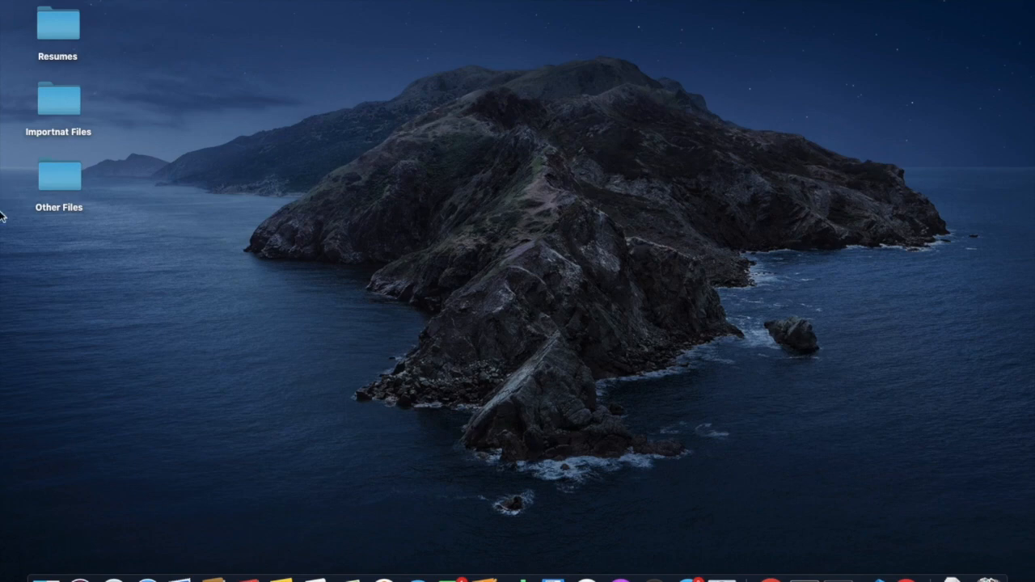
Step: Switch to VirtualBox and start creating a new virtual machine
click(114, 578)
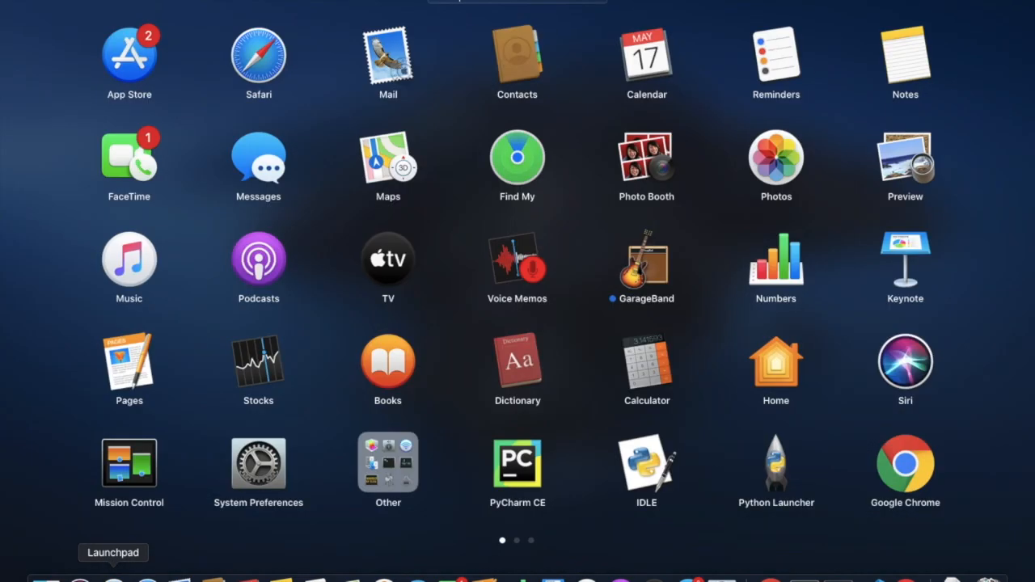
text(vi)
key(Return)
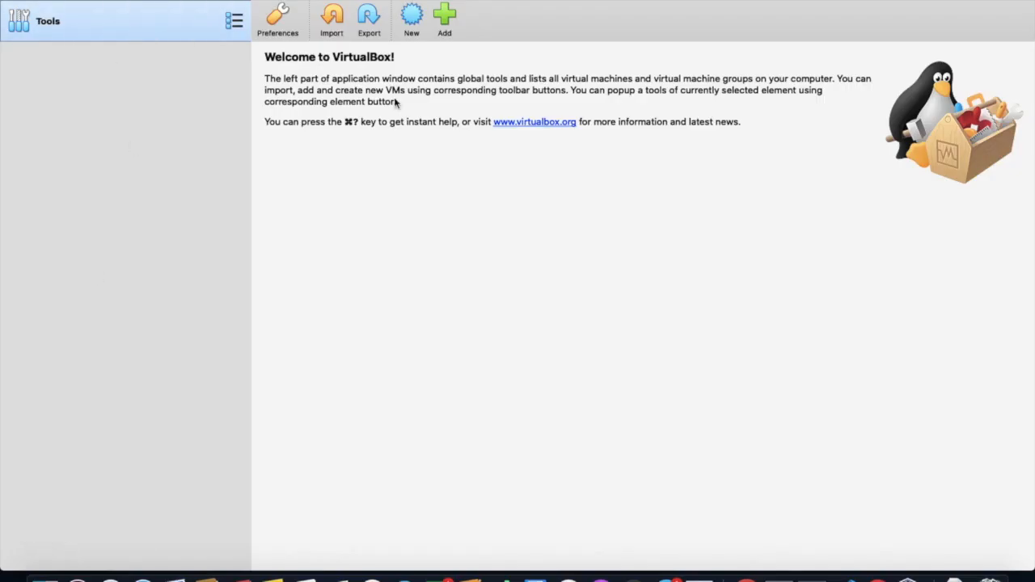
click(410, 16)
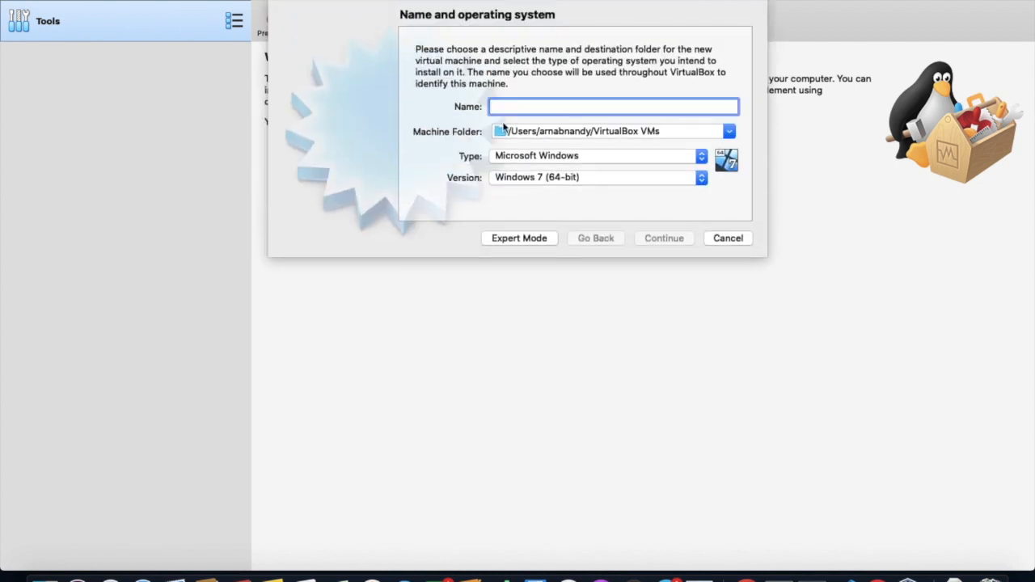
text(Core)
key(BackSpace)
key(BackSpace)
key(BackSpace)
key(BackSpace)
Step: Name the virtual machine bootstrap-node, set its type to Linux and version to Red Hat (64-bit), and continue
text(bootstrao)
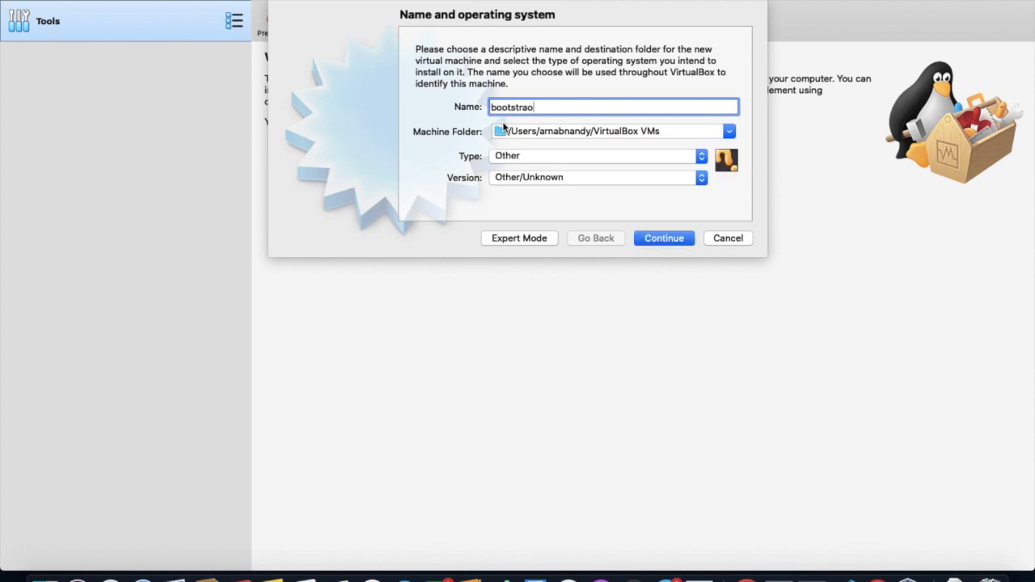
key(BackSpace)
text(p-node)
click(524, 158)
click(522, 96)
click(542, 180)
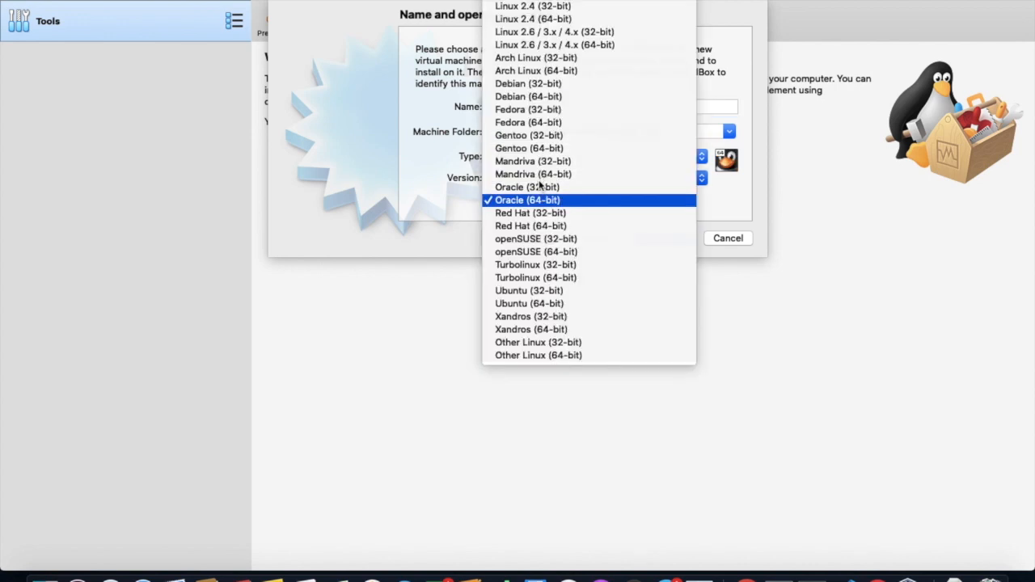
click(539, 226)
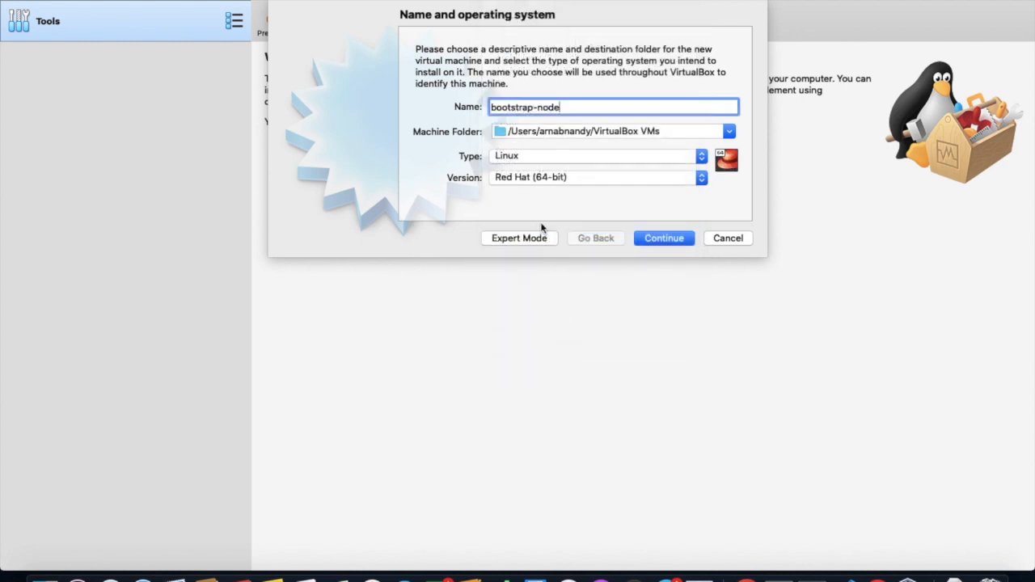
click(675, 237)
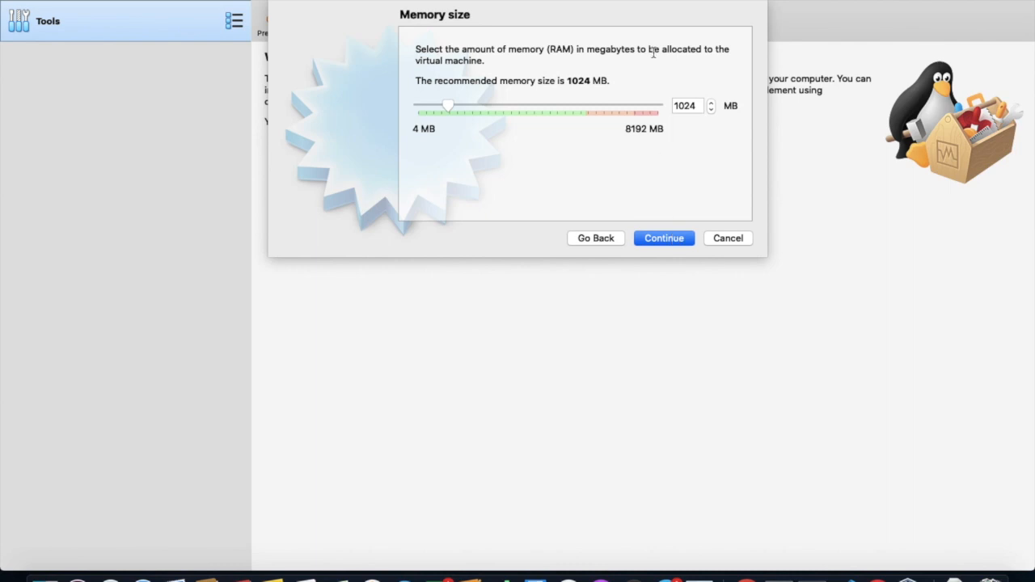
Step: Set the virtual machine's memory size to 2048 MB and continue
double_click(685, 106)
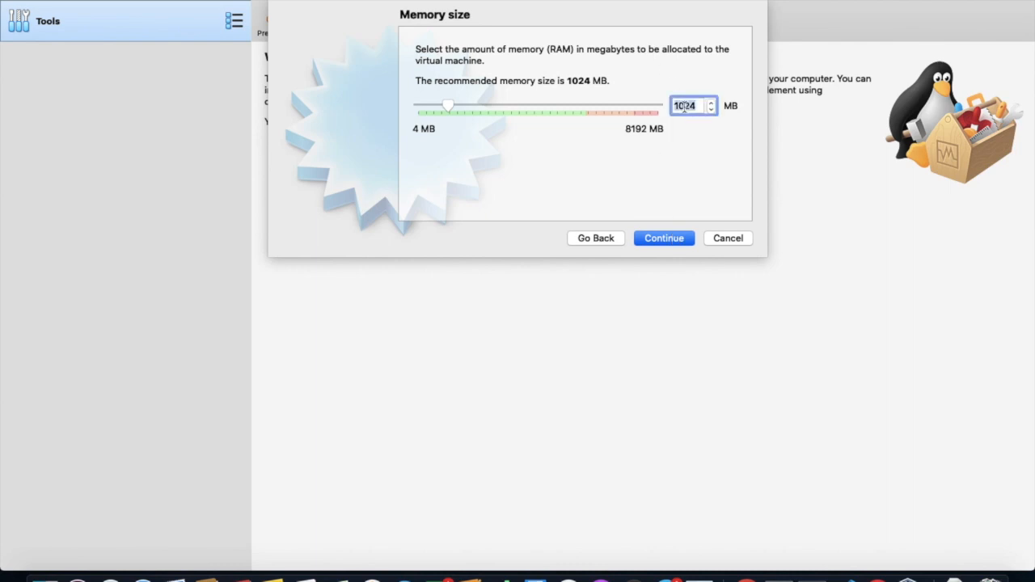
text(1536)
key(BackSpace)
key(BackSpace)
key(BackSpace)
key(BackSpace)
text(201)
key(BackSpace)
text(48)
click(659, 240)
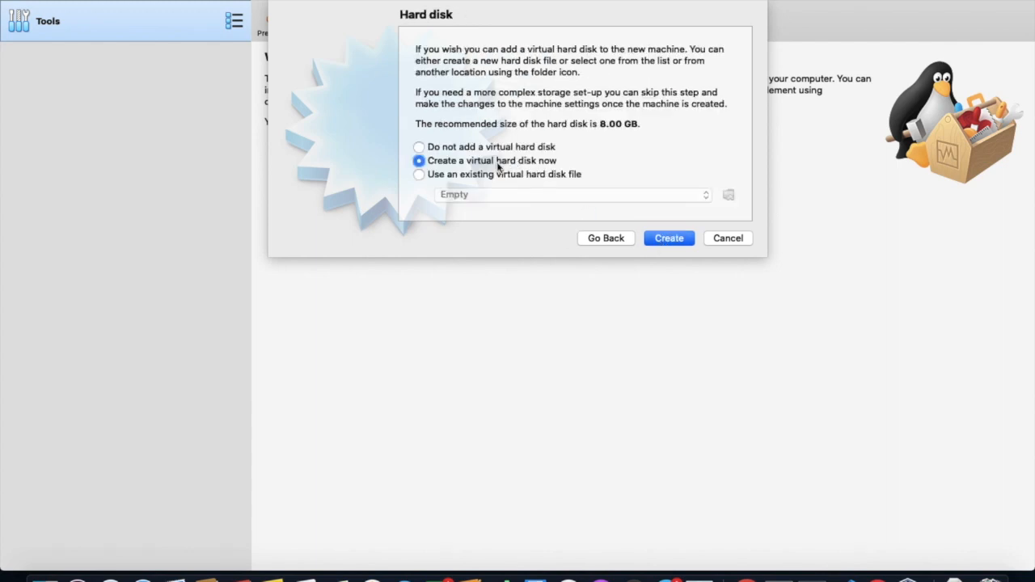
Step: Choose to create a new virtual hard disk of type VHD with fixed-size storage
click(674, 238)
click(471, 111)
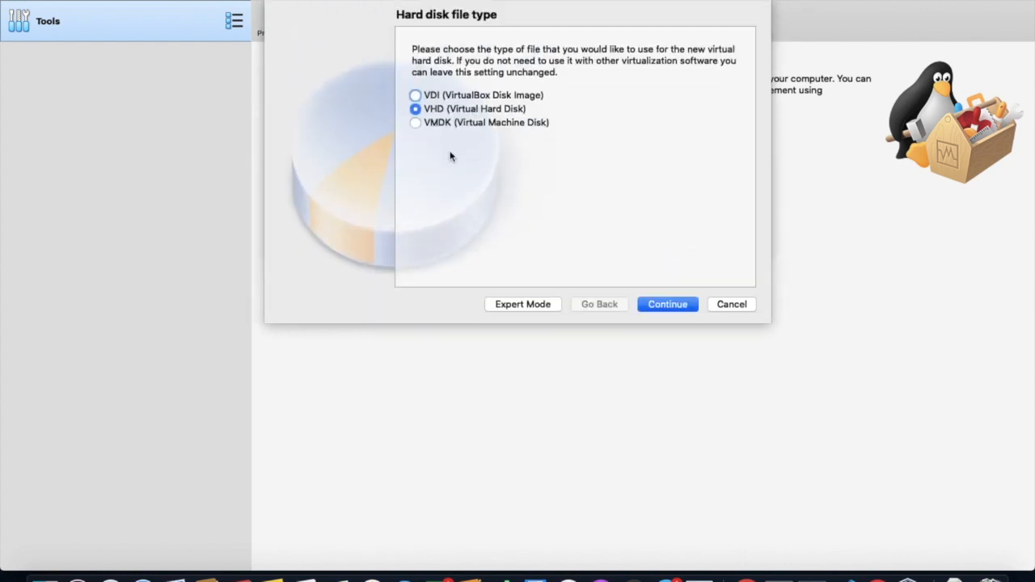
click(680, 307)
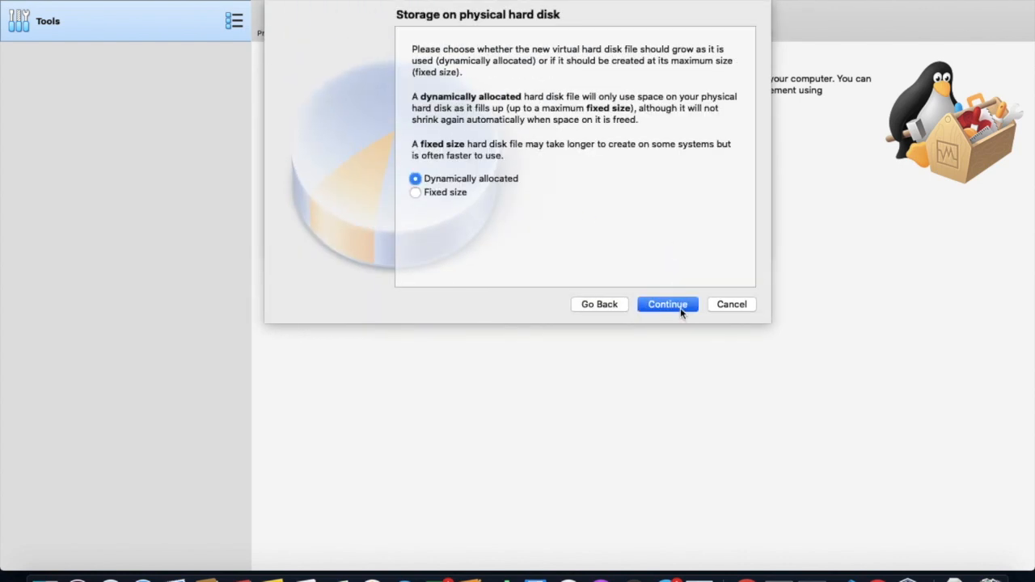
click(454, 195)
click(684, 308)
Step: Set the virtual hard disk size to 9.00 GB and create the disk
click(708, 161)
key(BackSpace)
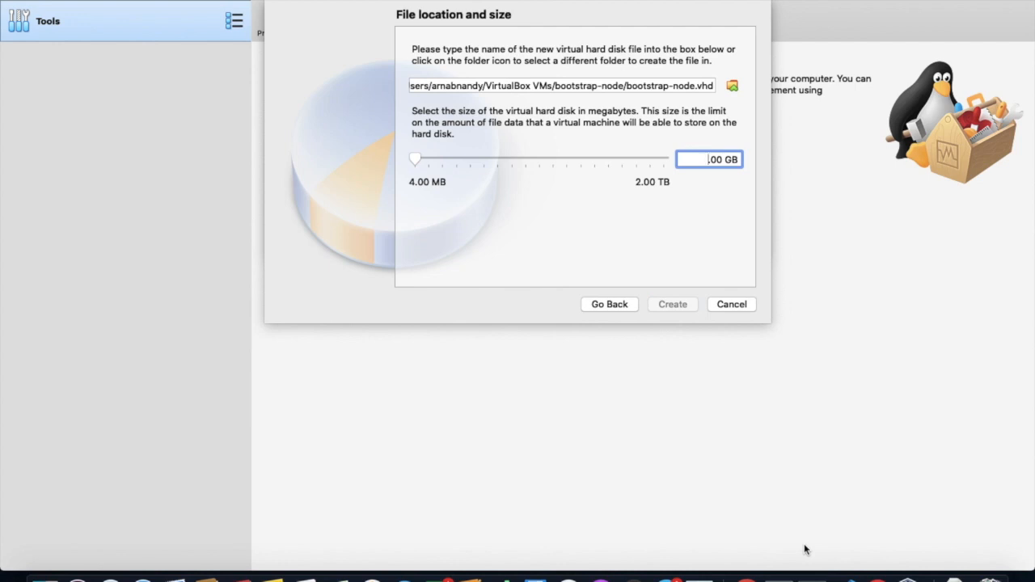
text(9)
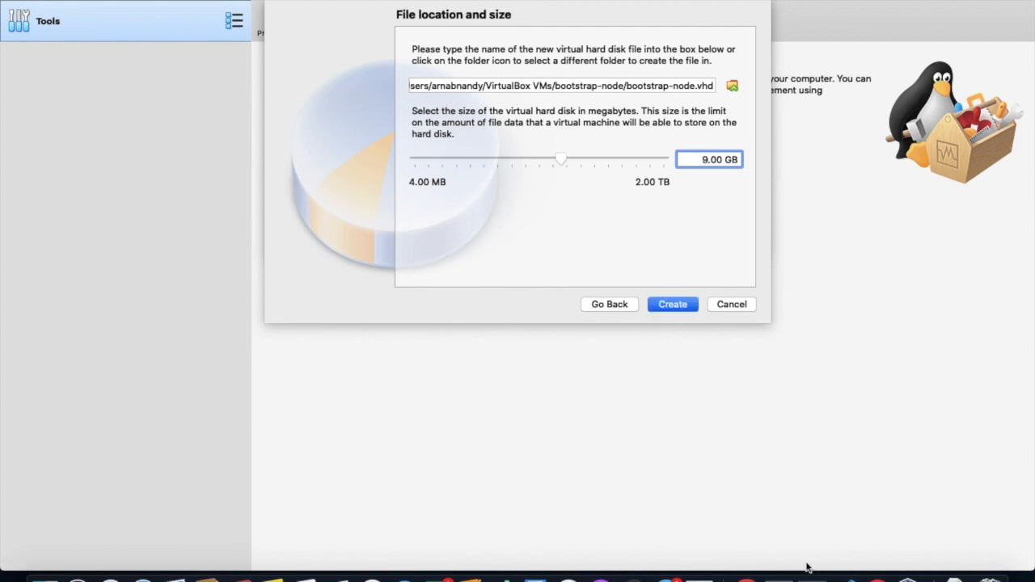
click(666, 303)
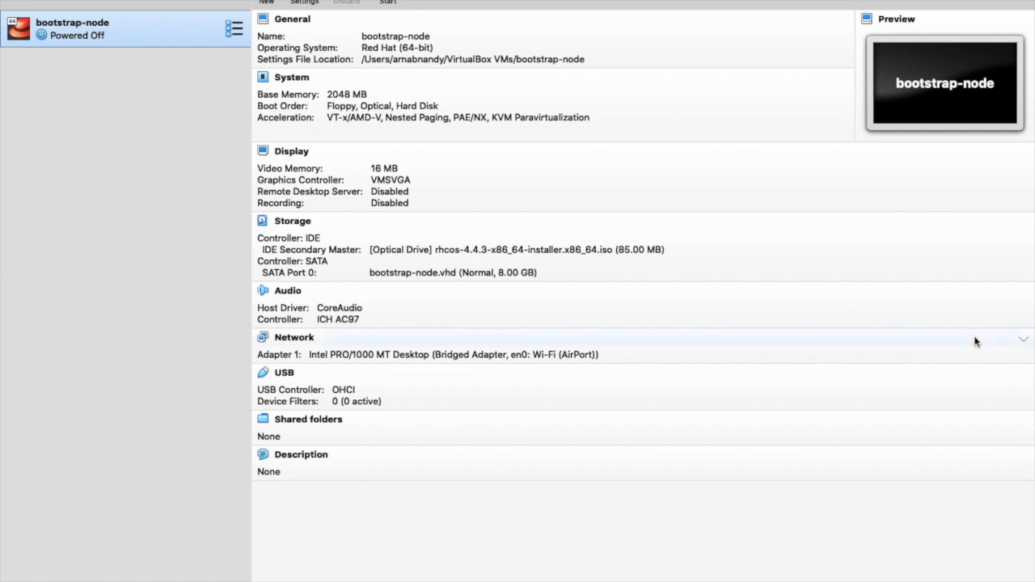
Step: Review the disk image choices for bootstrap-node's optical drive, browse the Downloads folder without choosing a file, and open the Network settings
click(458, 253)
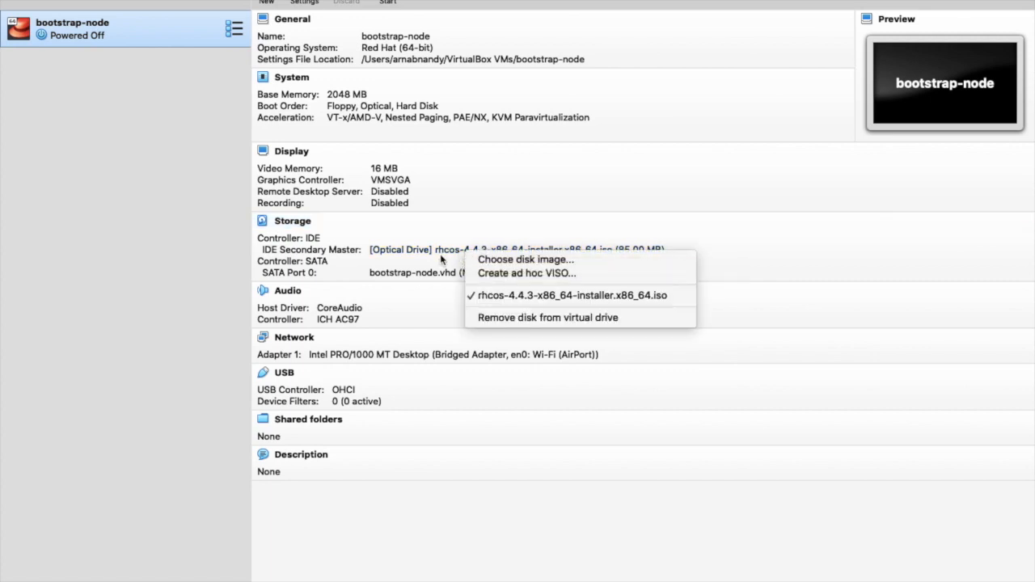
click(431, 262)
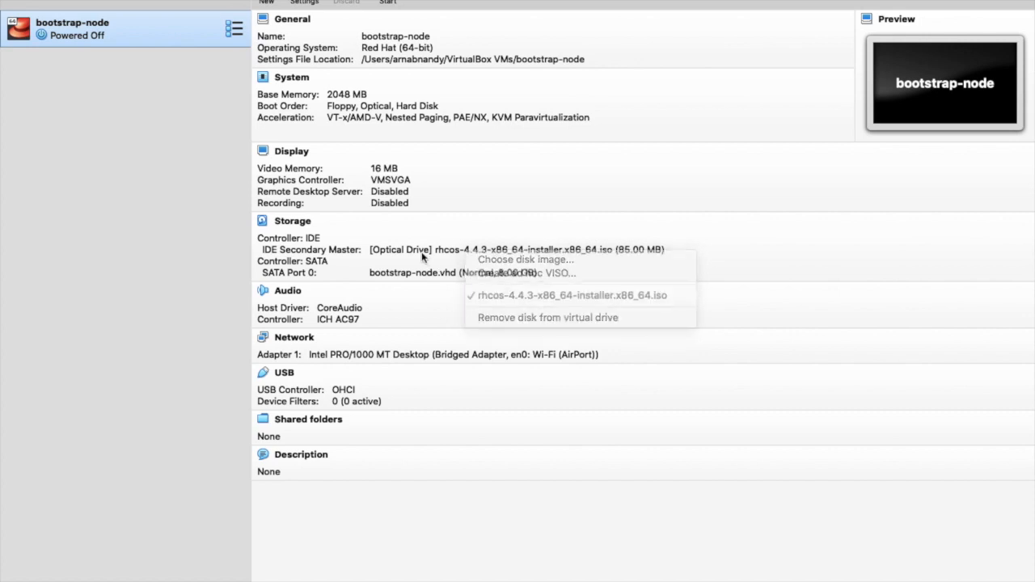
click(421, 252)
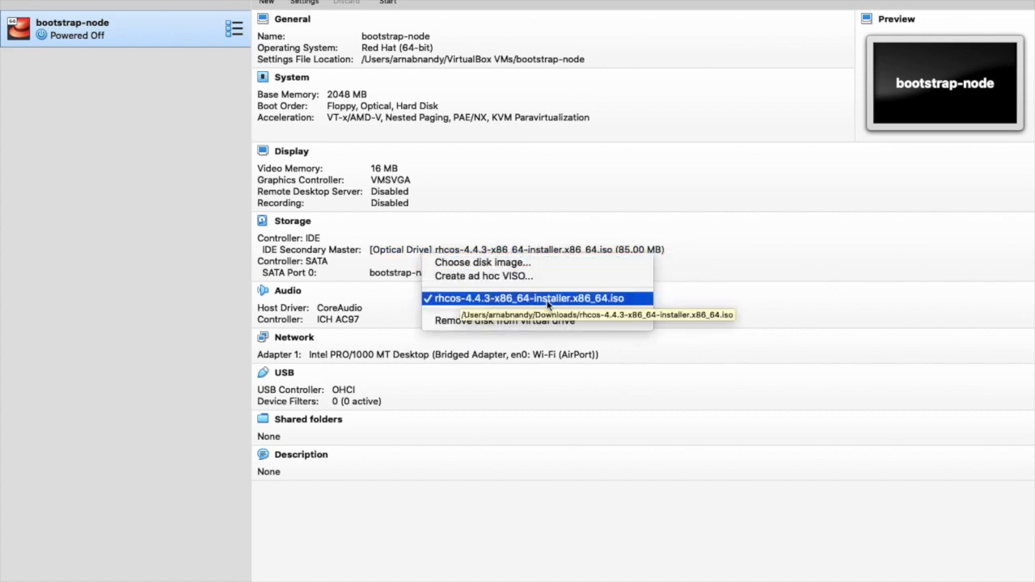
click(482, 264)
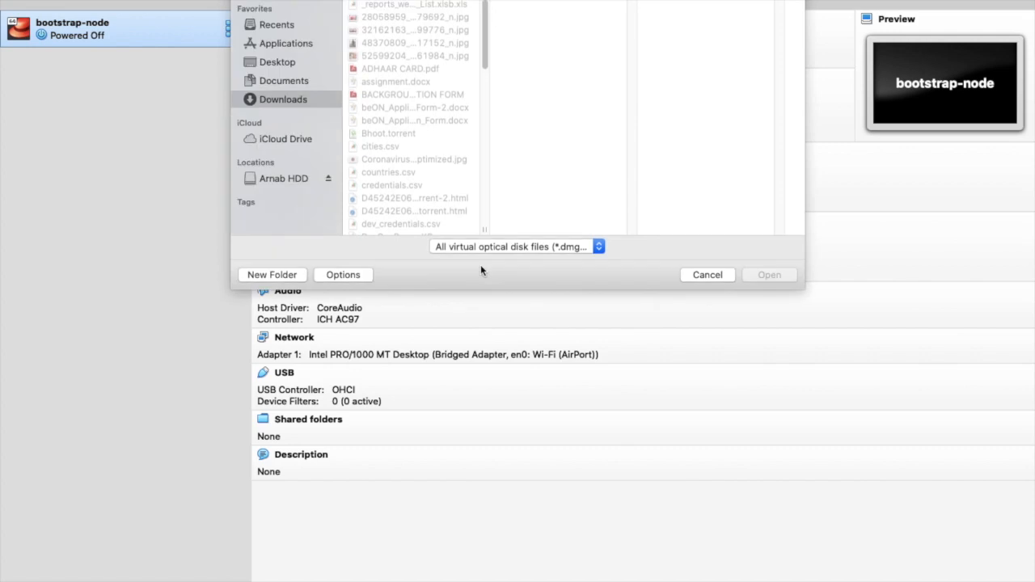
scroll(419, 182, down, 10)
scroll(419, 183, up, 15)
click(709, 275)
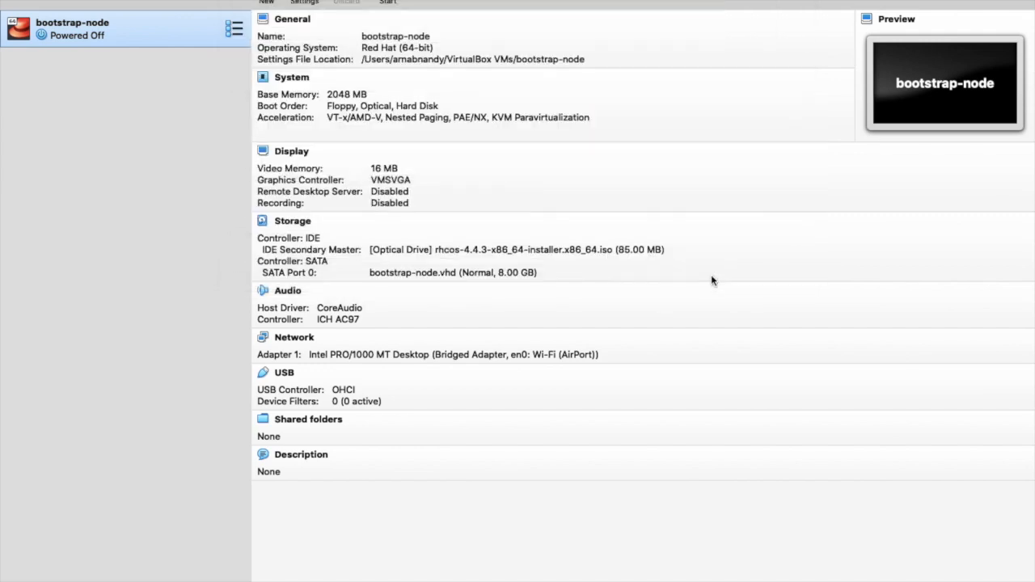
click(294, 338)
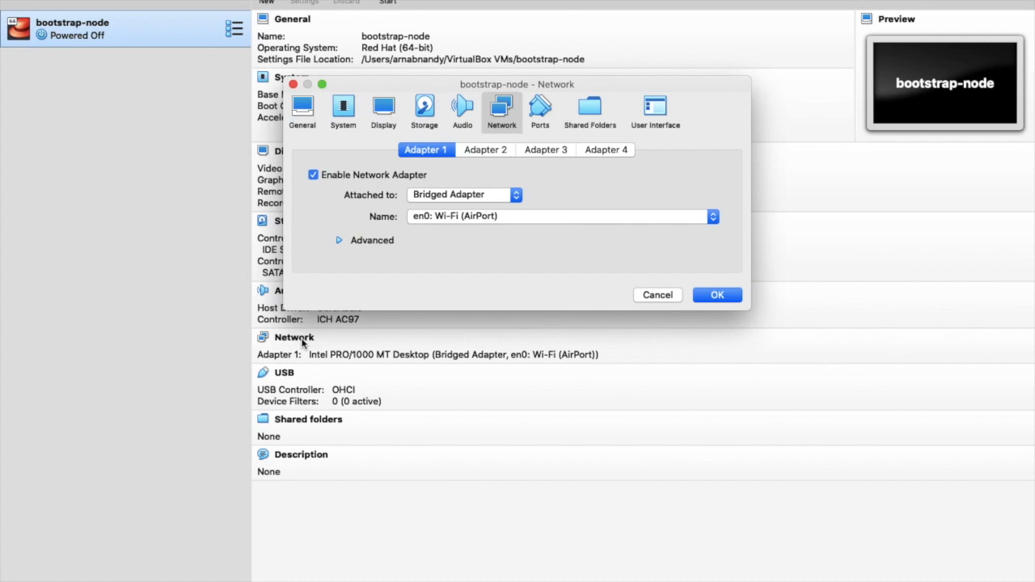
Step: Switch to Safari and open the local web server at 192.168.0.7:8080
key(ctrl+Left)
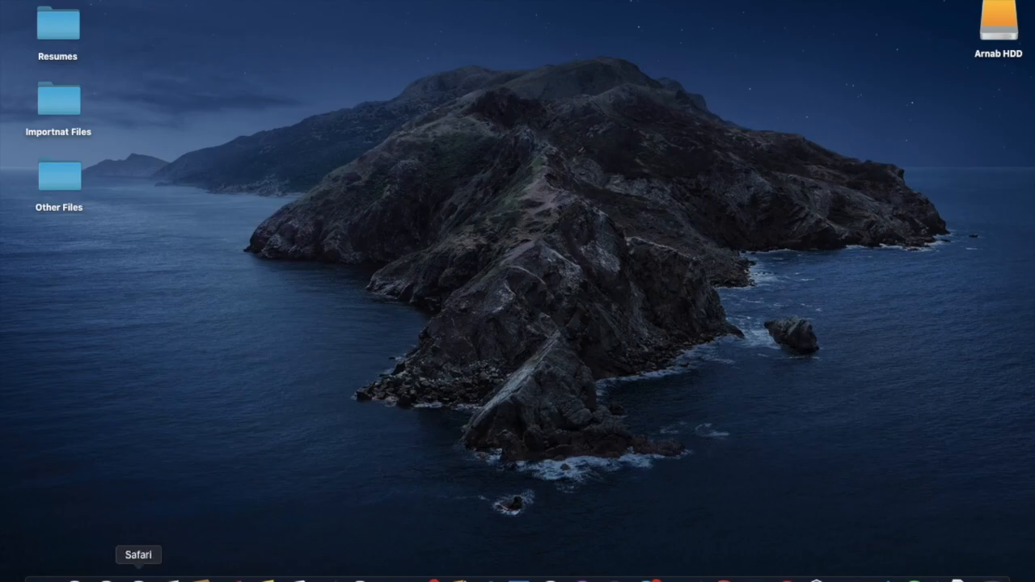
click(139, 576)
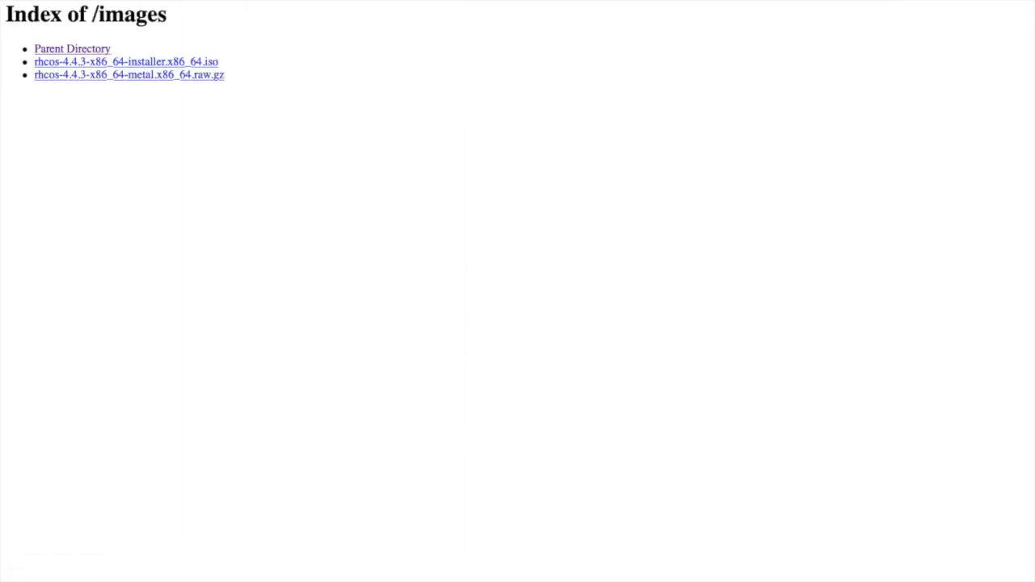
text(192.168)
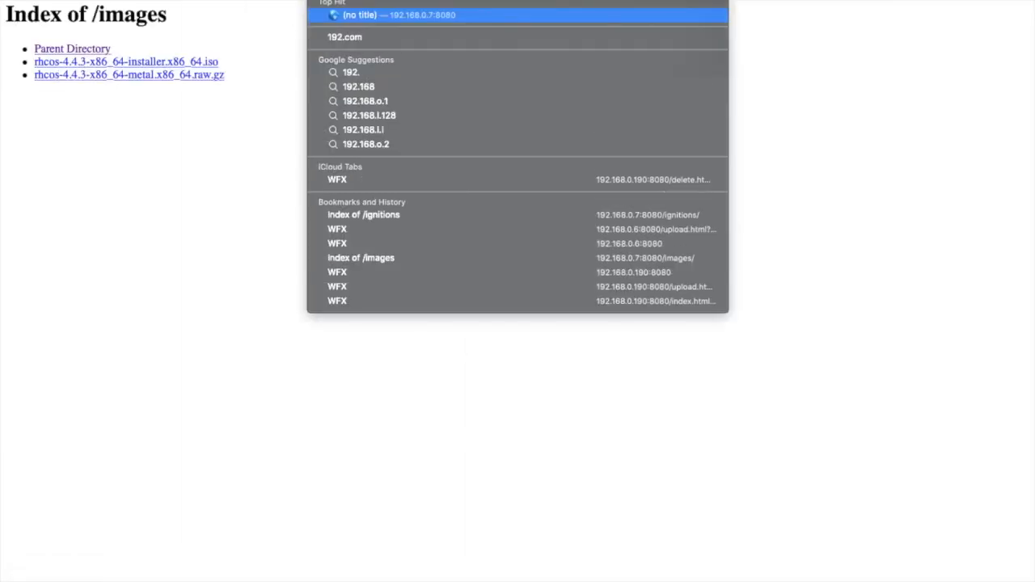
text(.0.7)
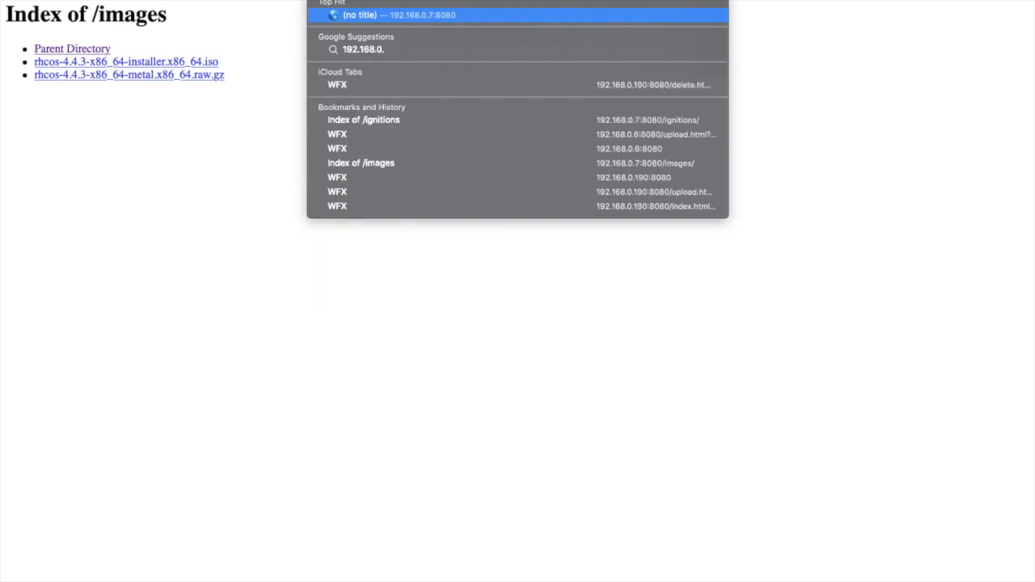
text(:8080)
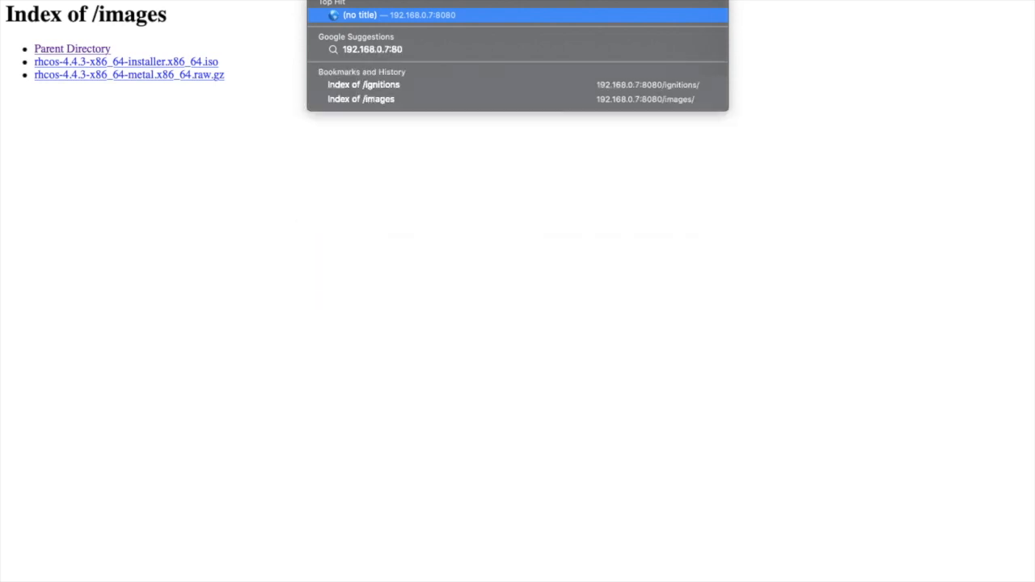
key(Return)
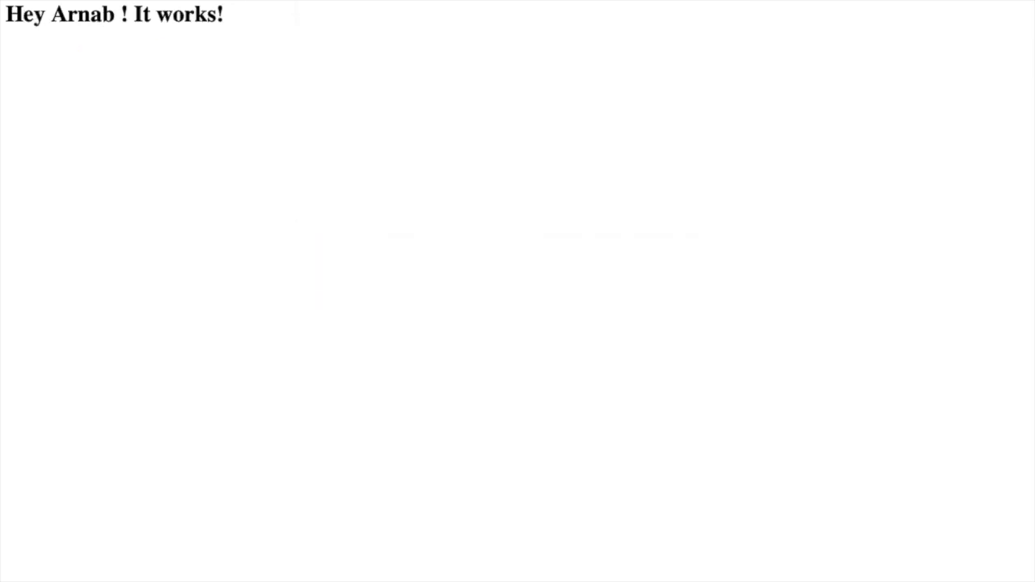
Step: Open the server's /images directory to examine the available RHCOS image files
click(508, 0)
text(/)
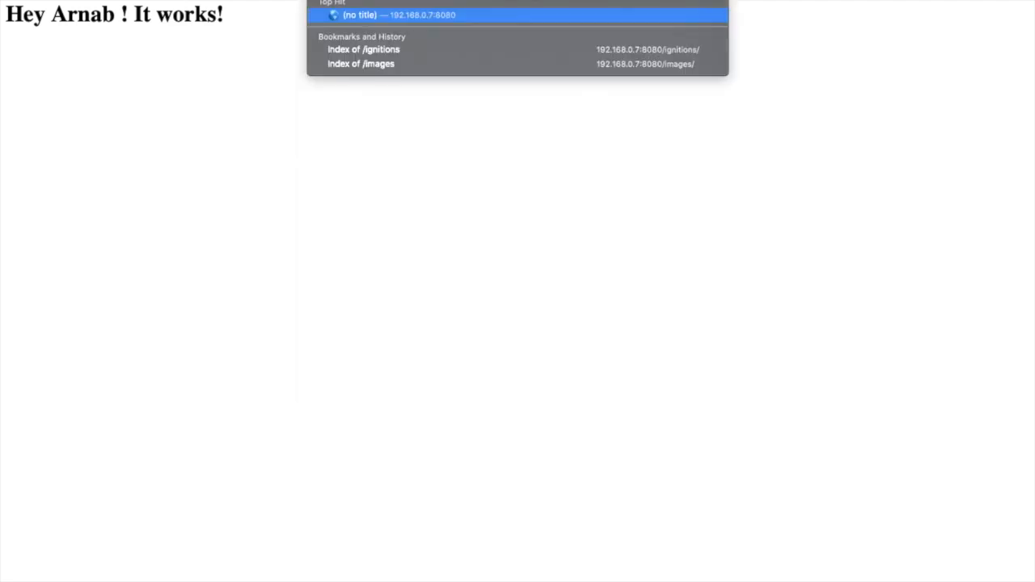
text(im)
key(Return)
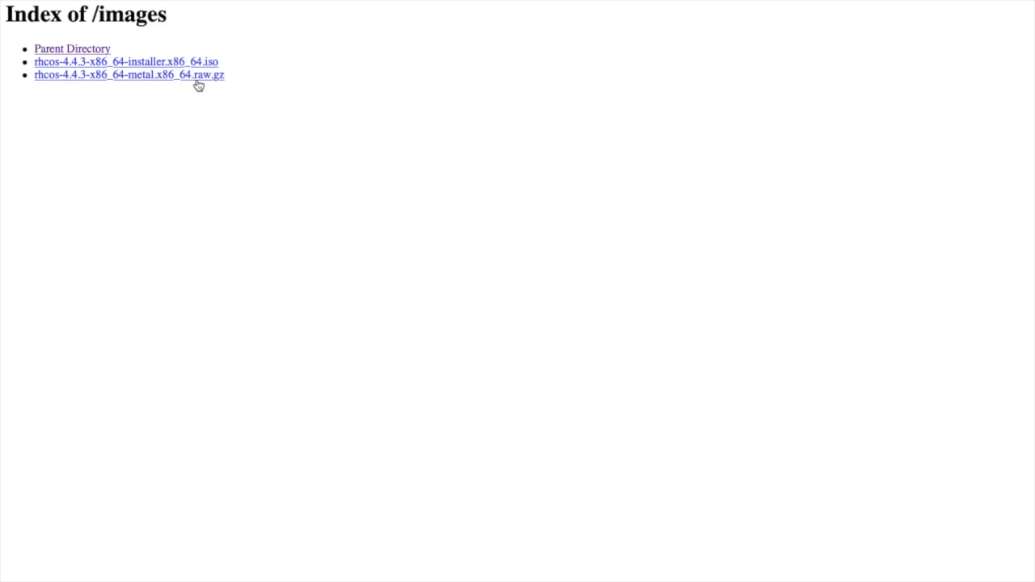
Step: Open the server's /ignitions directory in place of /images to examine the ignition files
click(569, 1)
key(Right)
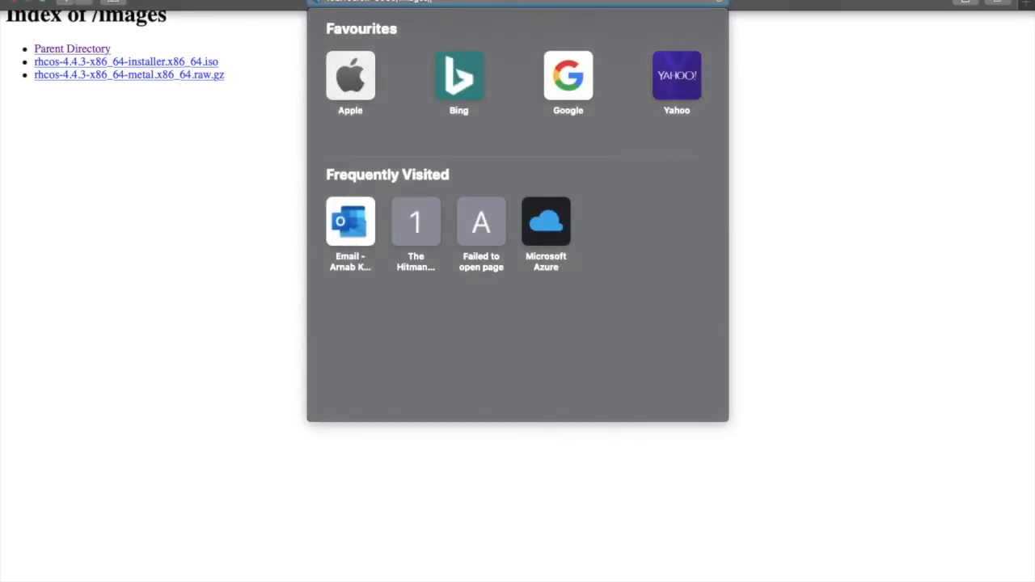
key(BackSpace)
key(BackSpace)
key(BackSpace)
key(BackSpace)
key(BackSpace)
key(BackSpace)
key(BackSpace)
text(igi)
key(BackSpace)
text(n)
key(Return)
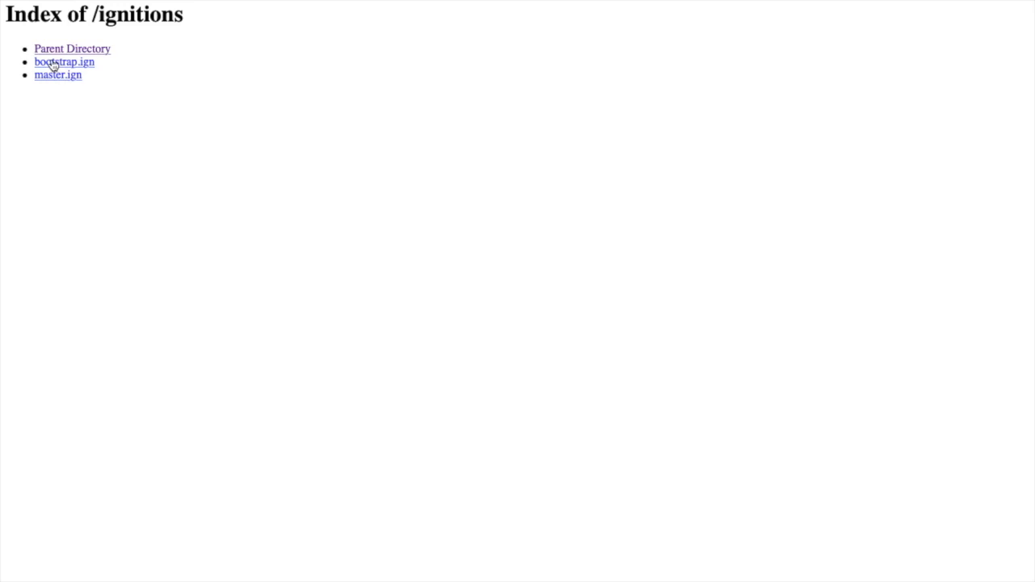
Step: Switch back to VirtualBox, confirm bootstrap-node's network settings and start the machine, dismissing the keyboard capture notice
key(super+Tab)
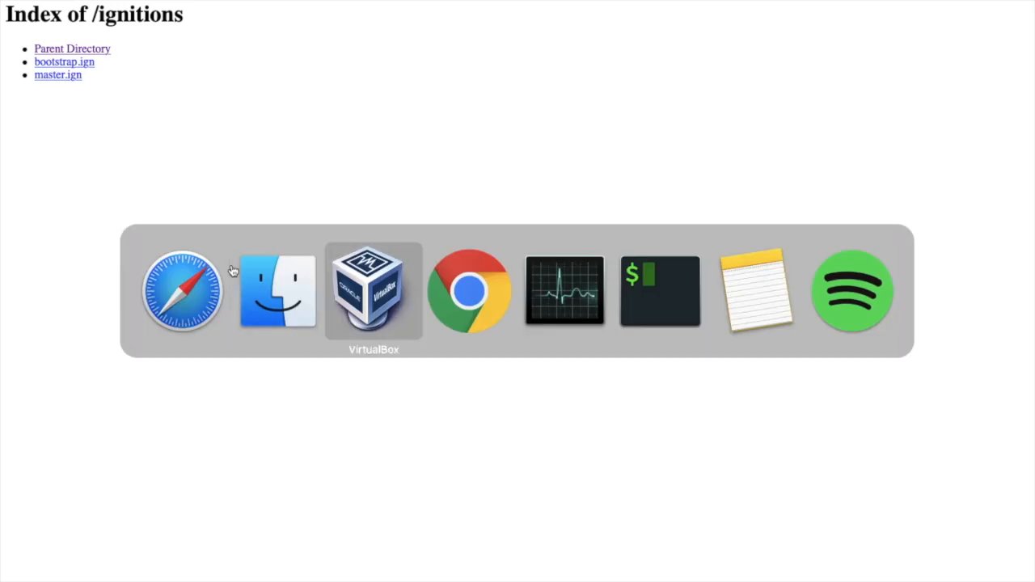
key(super+Tab)
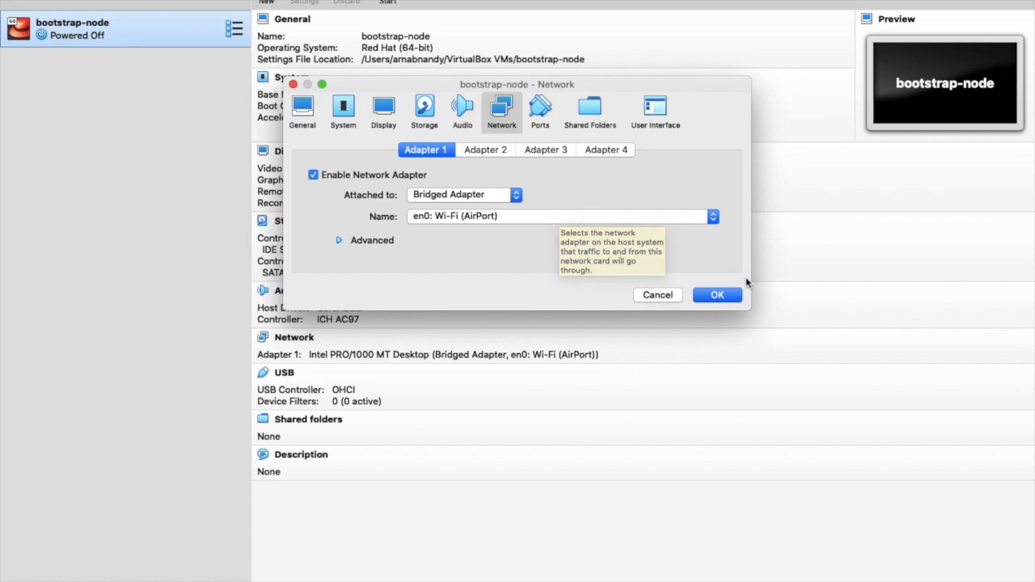
click(718, 294)
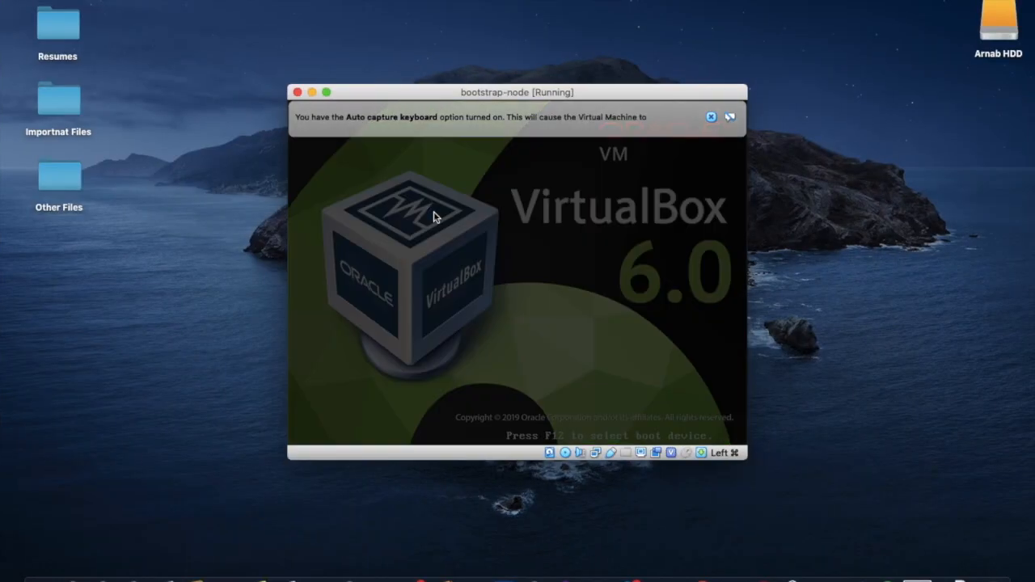
click(711, 117)
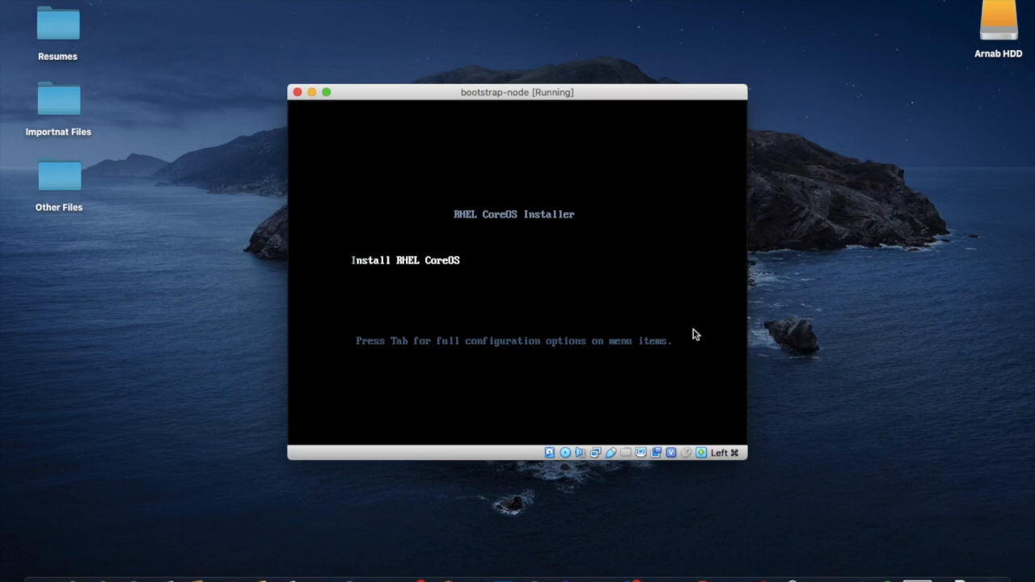
Step: Edit the Install RHEL CoreOS boot options and append coreos.inst.install_dev=sda
key(Tab)
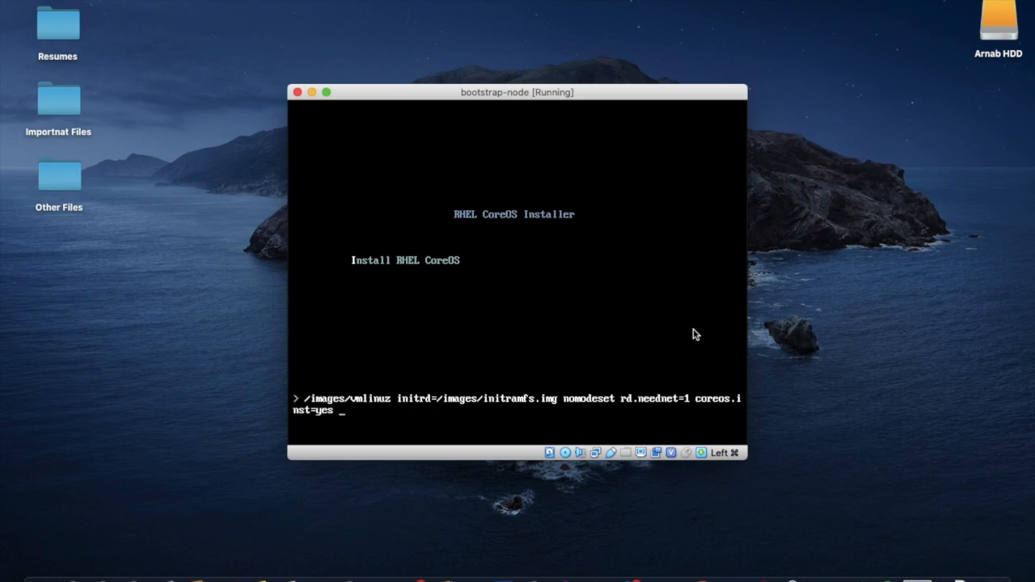
text(core)
text(os.inst)
text(.install)
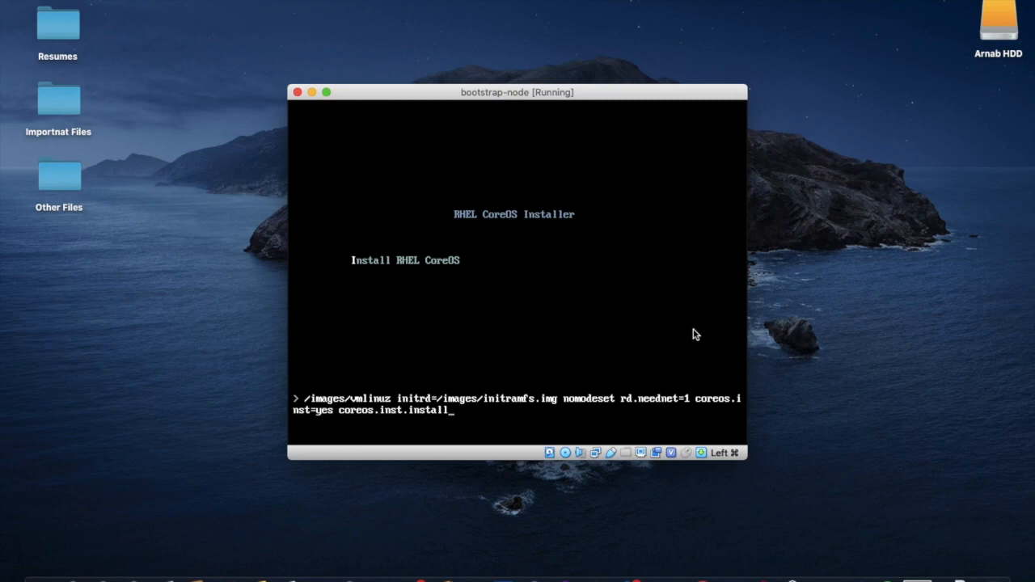
text(_dev=sda coreos.inst.)
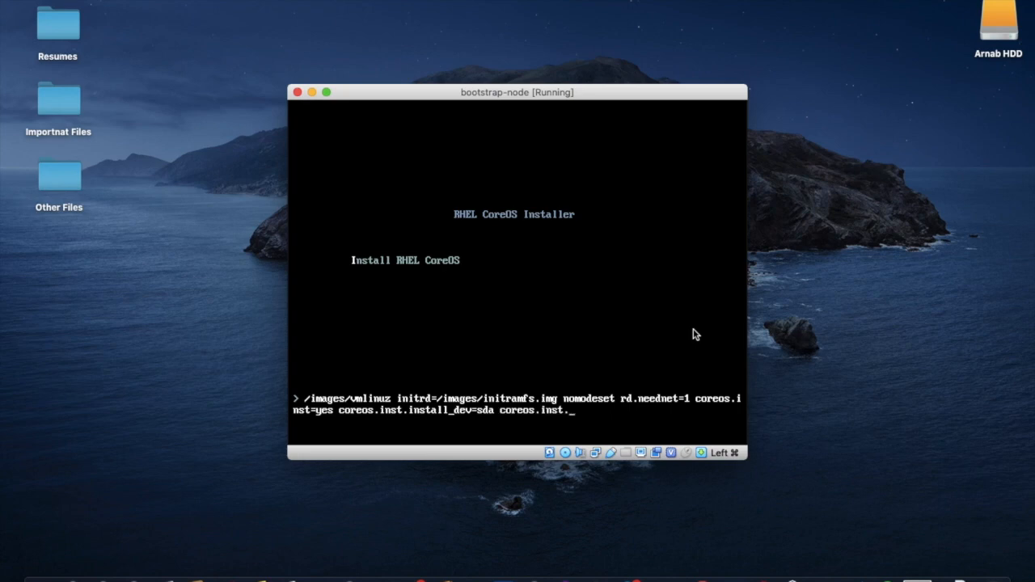
text(image_url=http:)
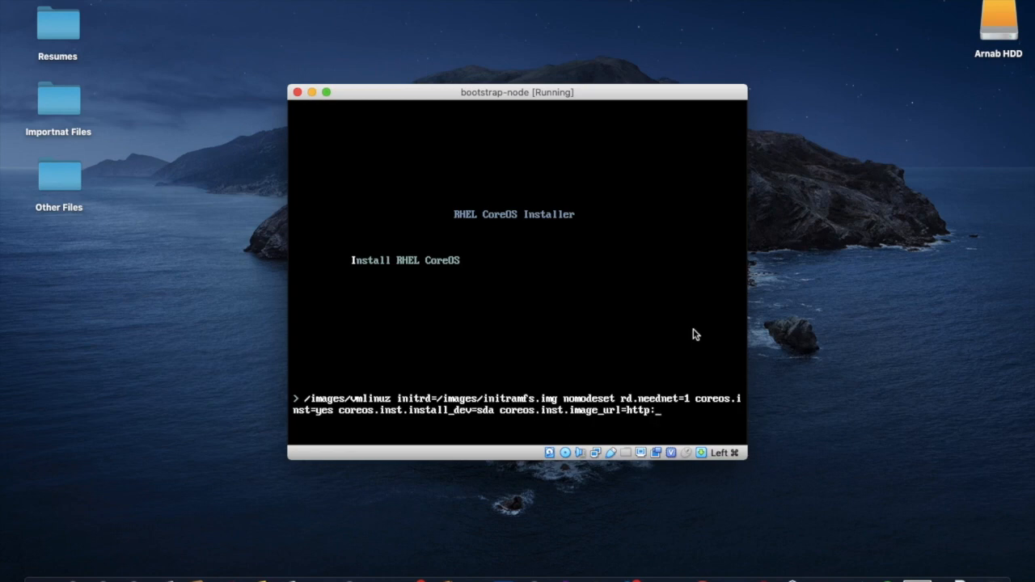
text(//192.168.0.7:8080)
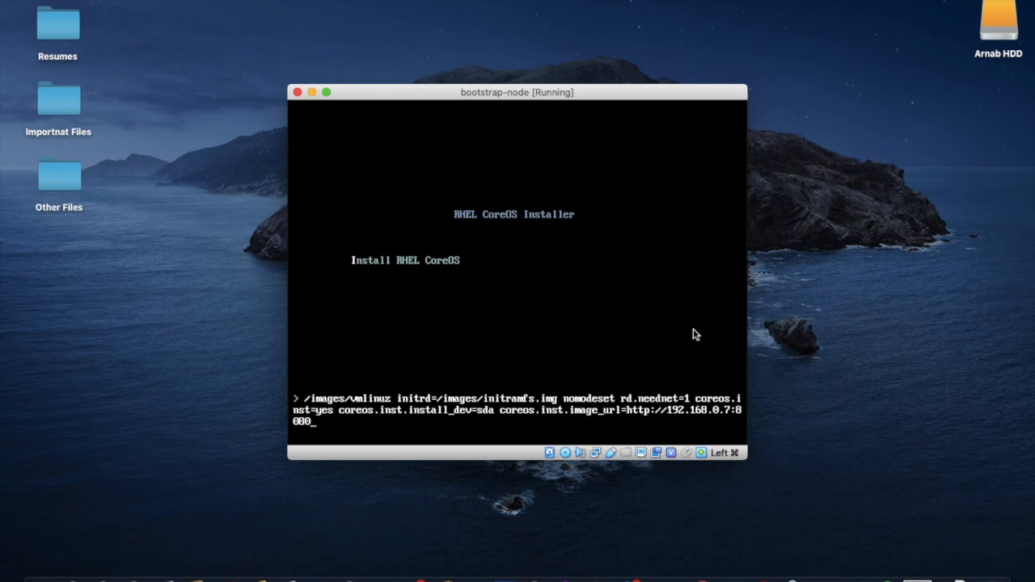
text(/images.)
key(BackSpace)
text(/rhcos-4.4)
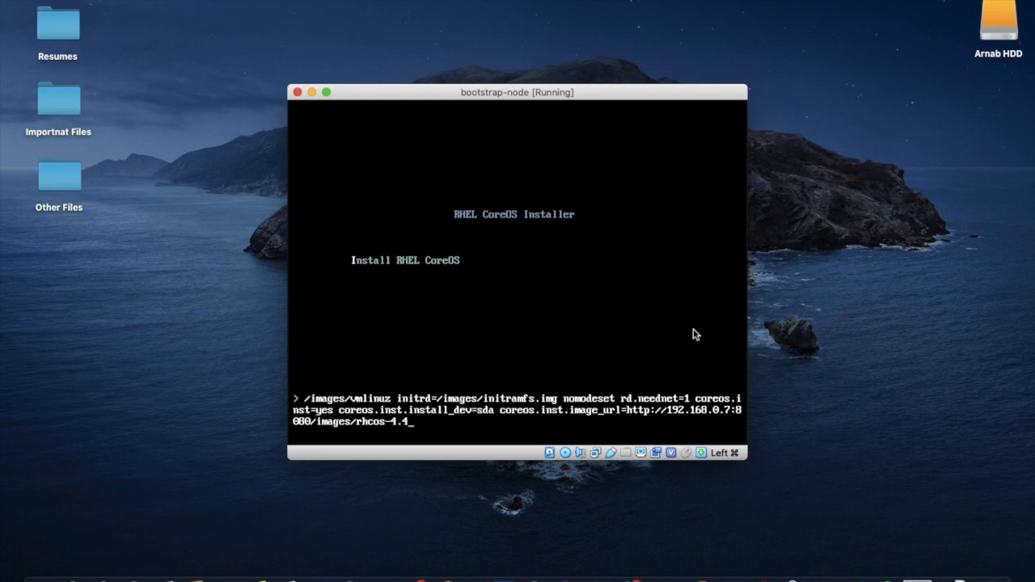
text(.3-)
text(x)
text(85)
text(_64)
text(-metal.x)
text(86))
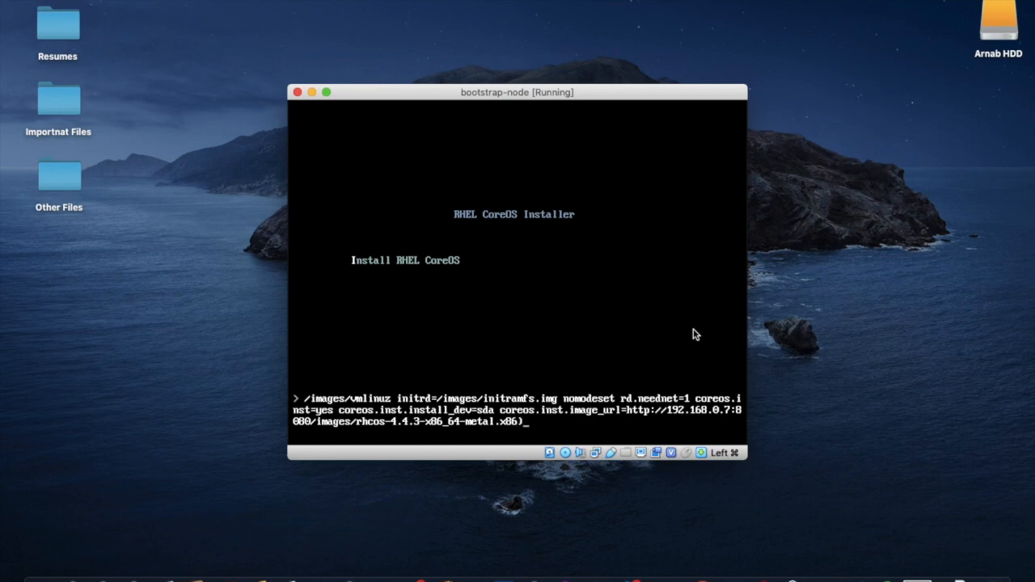
key(BackSpace)
text(_64.raw.gz)
text(coreos.inst)
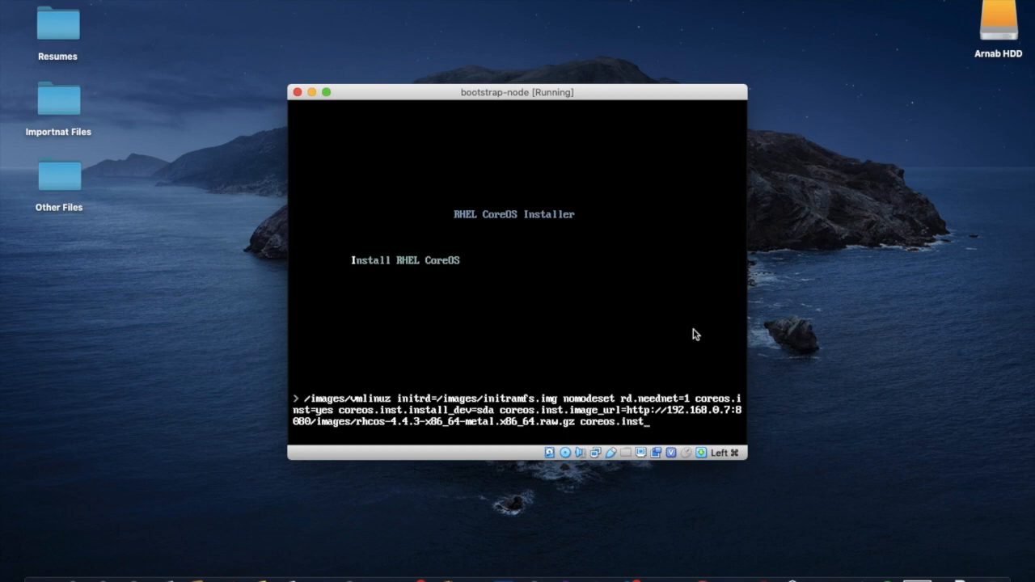
text(.ignition_url=http:)
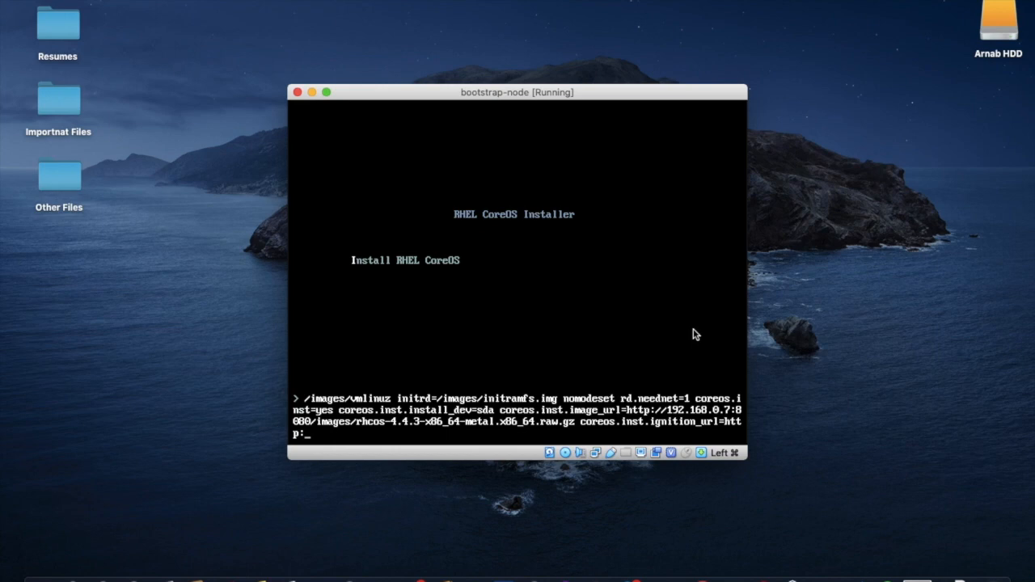
text(//192.168.0.7:8080)
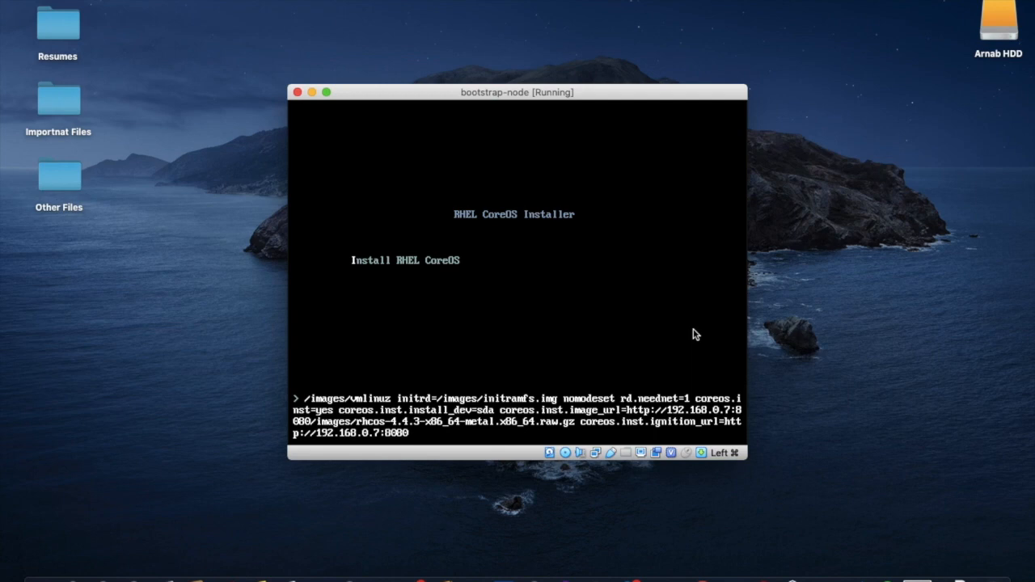
text(/ignitions)
text(/bootstrap.ign)
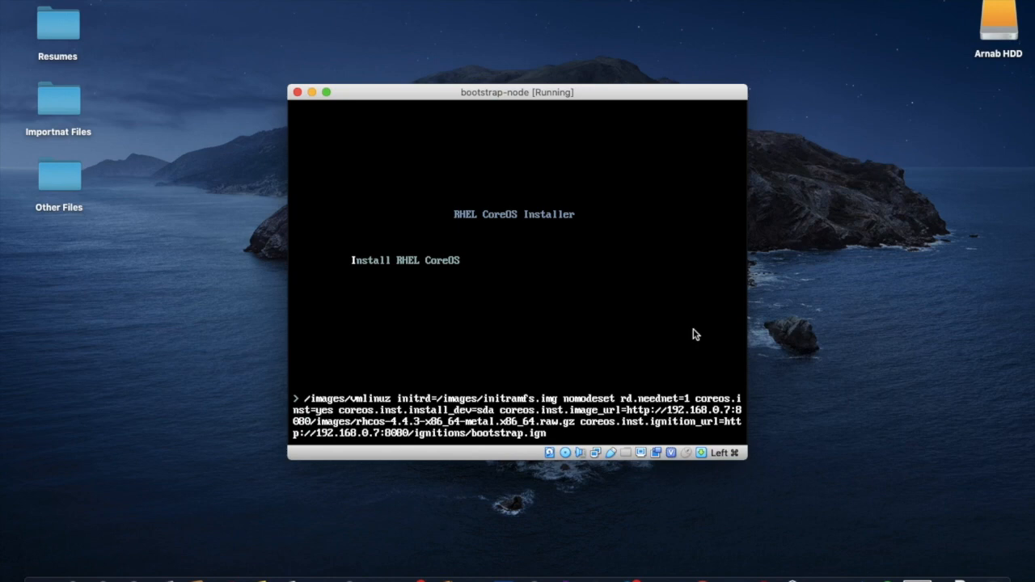
text(ip)
text(dhcp)
key(BackSpace)
key(BackSpace)
key(BackSpace)
key(BackSpace)
key(BackSpace)
key(BackSpace)
key(BackSpace)
key(BackSpace)
Step: Start the RHEL CoreOS installation with the entered boot options
key(Return)
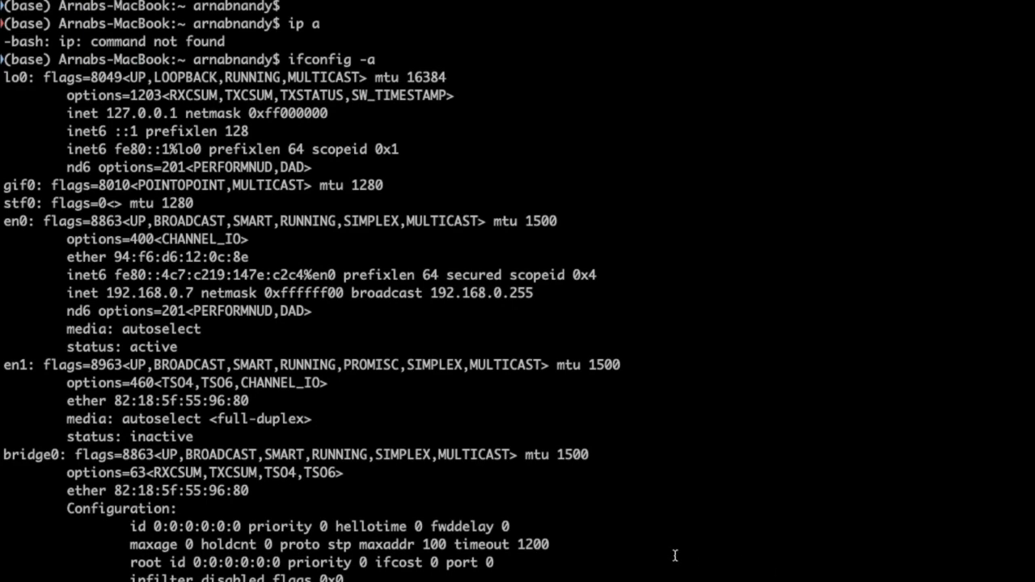
Step: Clear the terminal and begin an SSH login command with ssh core@, leaving the host address open
text(clear)
key(Return)
key(Return)
key(Return)
key(Return)
key(Return)
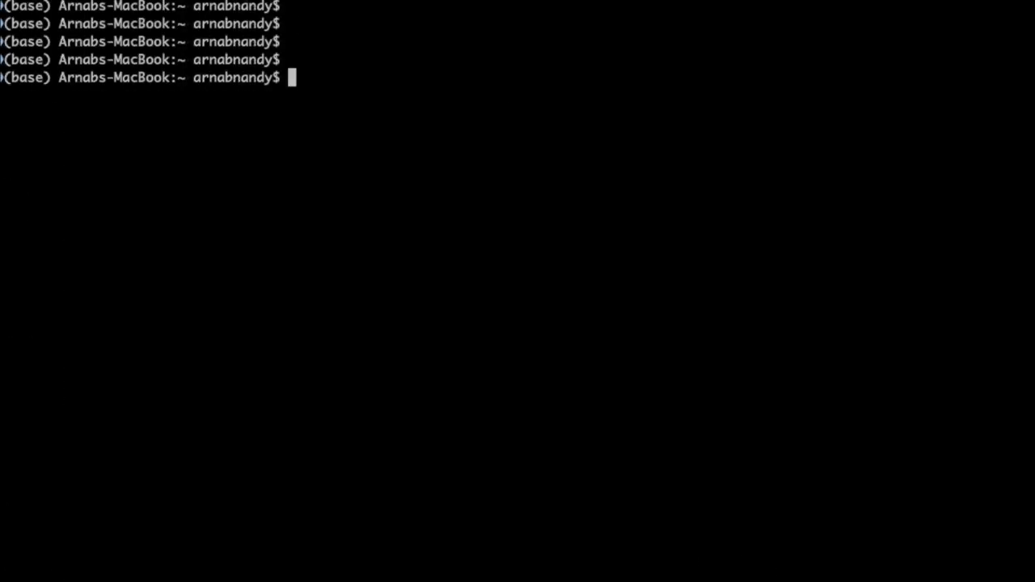
text(ssh core)
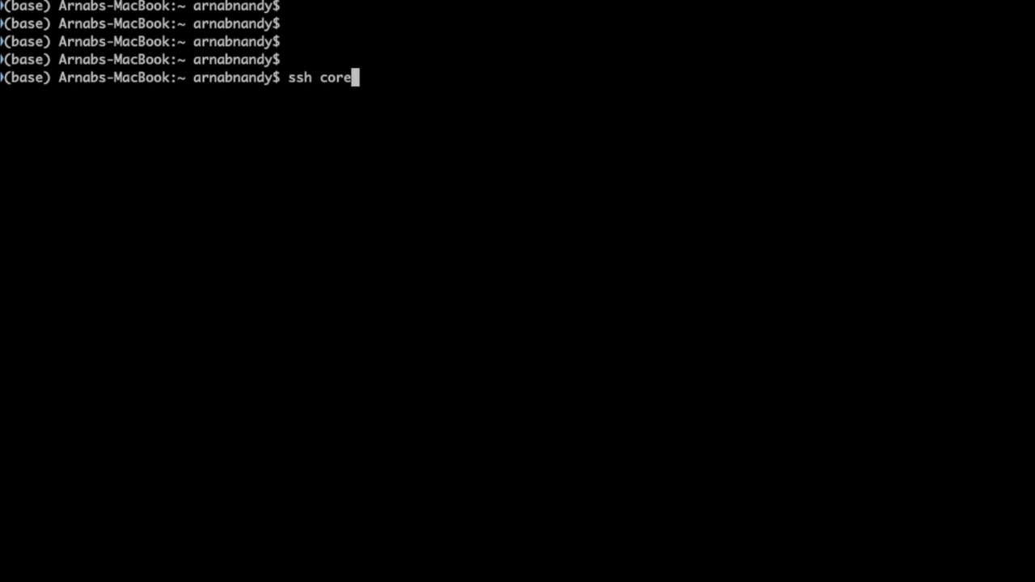
text(@)
Step: Switch to VirtualBox Manager and force-unmount the rhcos-4.4.3 installer ISO from bootstrap-node's optical drive
key(super+Tab)
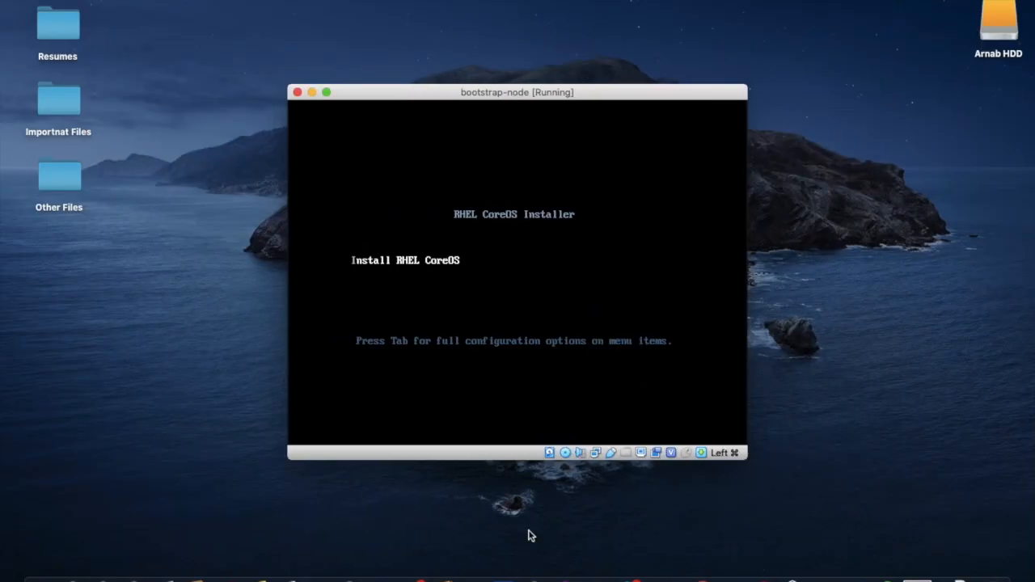
click(795, 576)
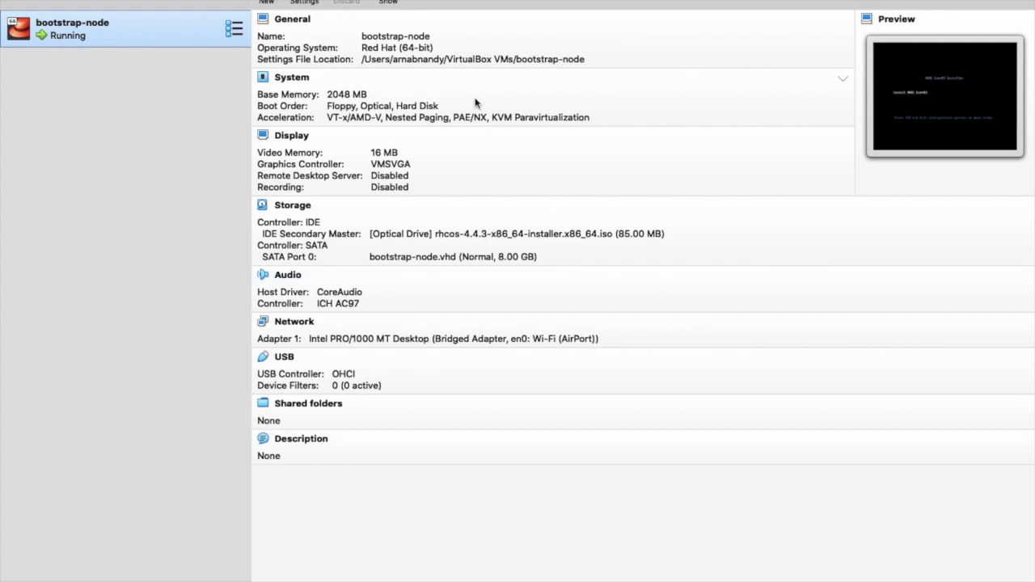
right_click(158, 28)
click(443, 245)
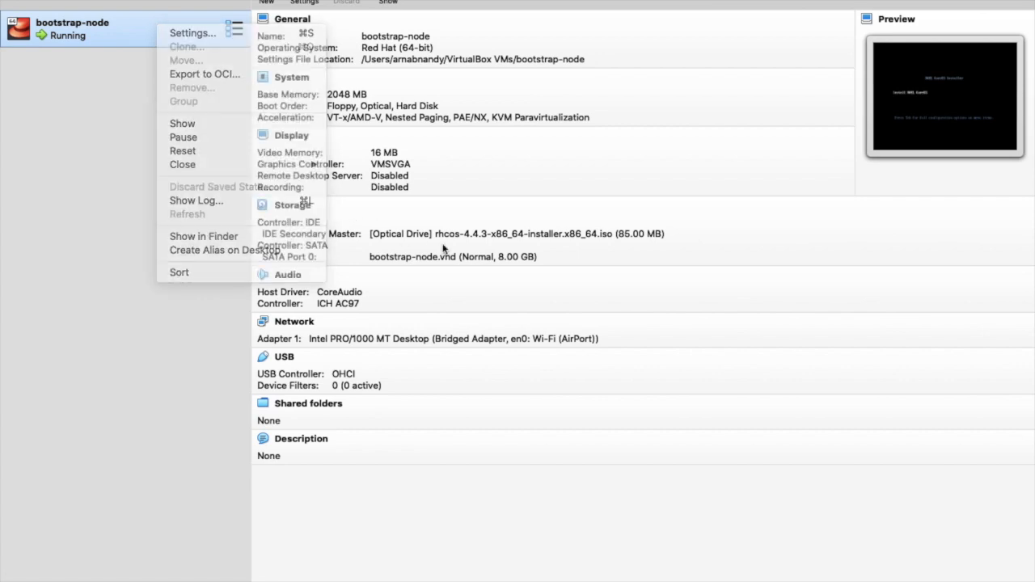
click(465, 237)
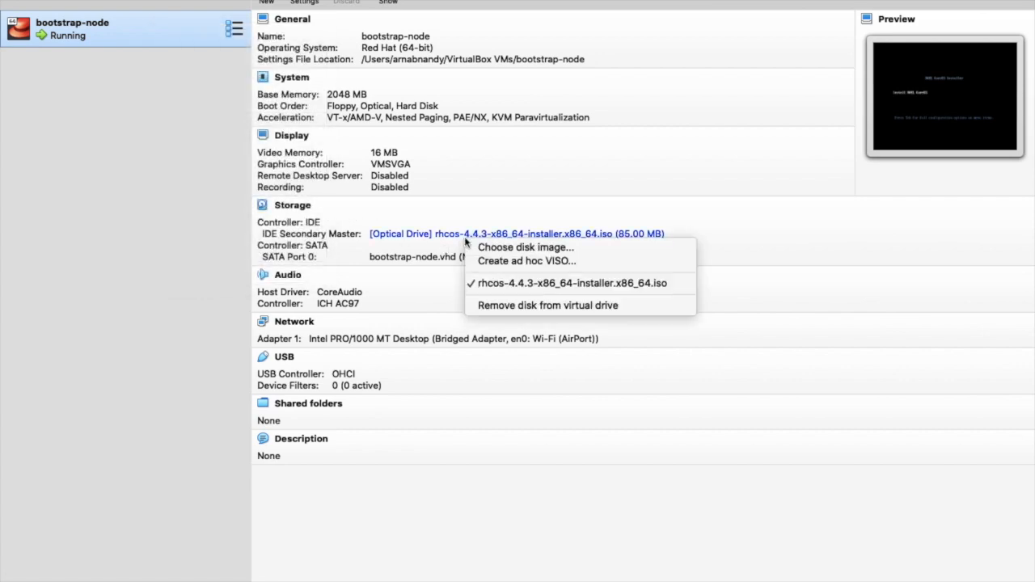
click(511, 305)
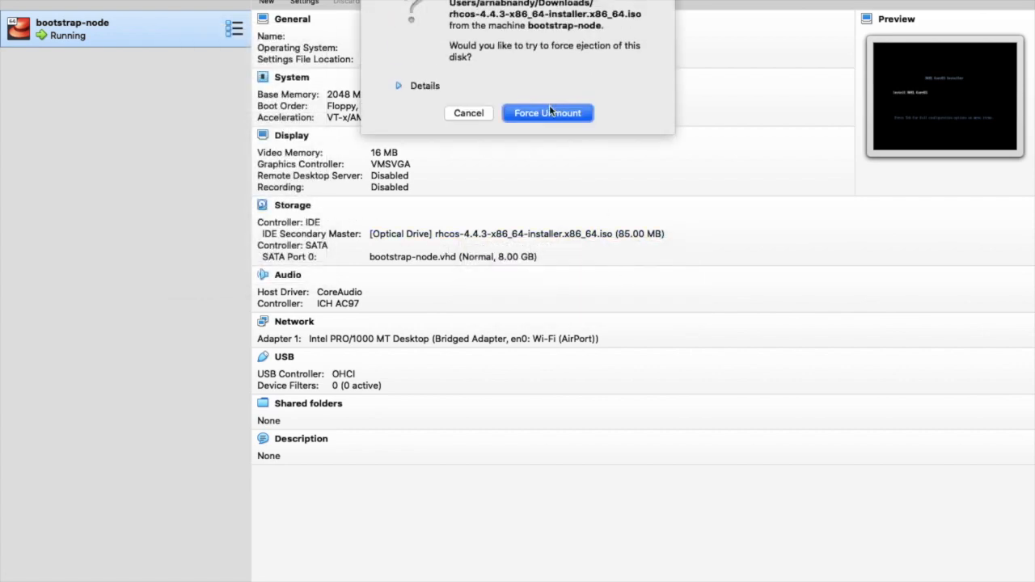
click(547, 112)
Step: Reset the bootstrap-node virtual machine and switch to its console window
right_click(116, 34)
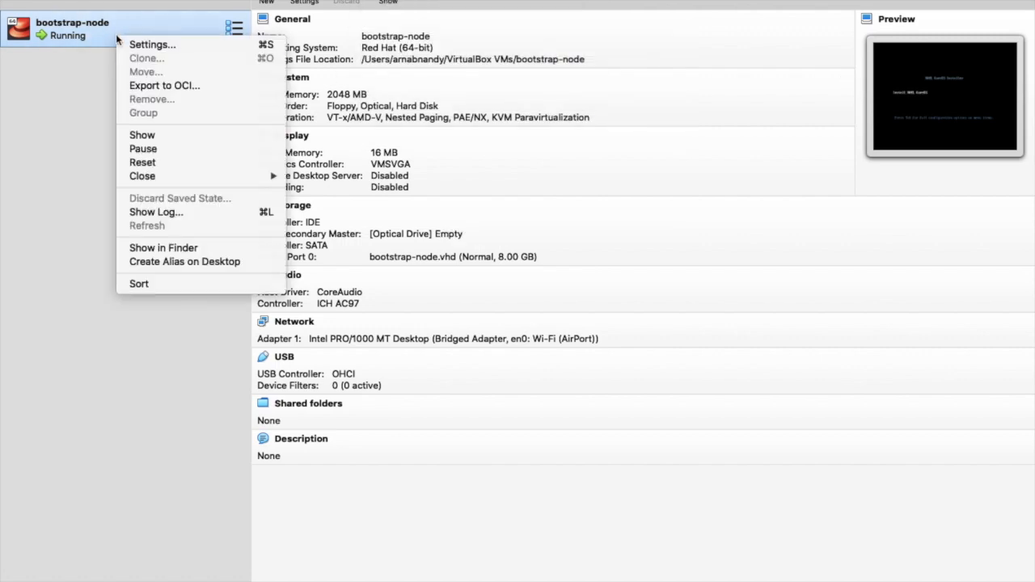
click(148, 164)
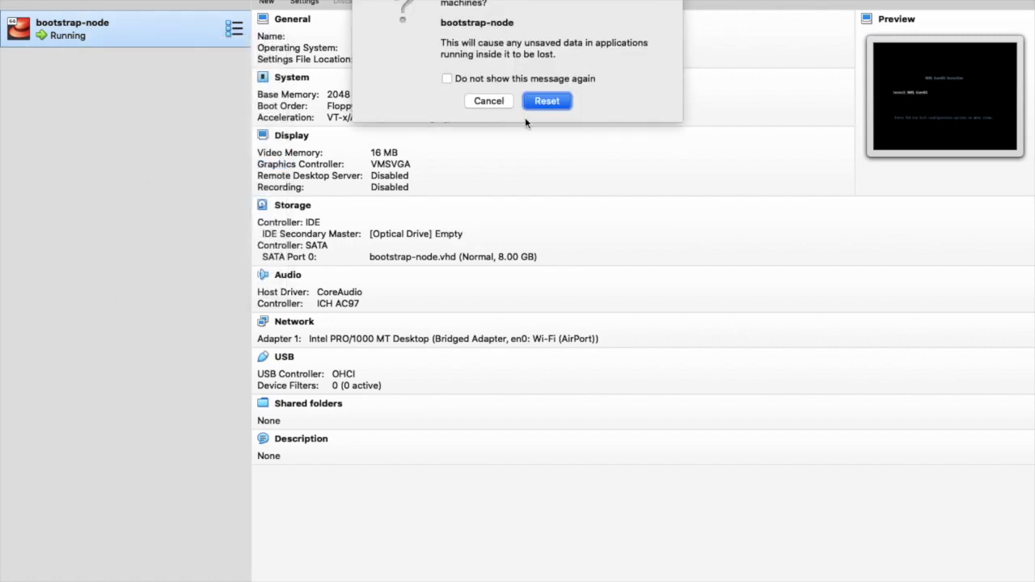
click(547, 105)
mouse_move(855, 581)
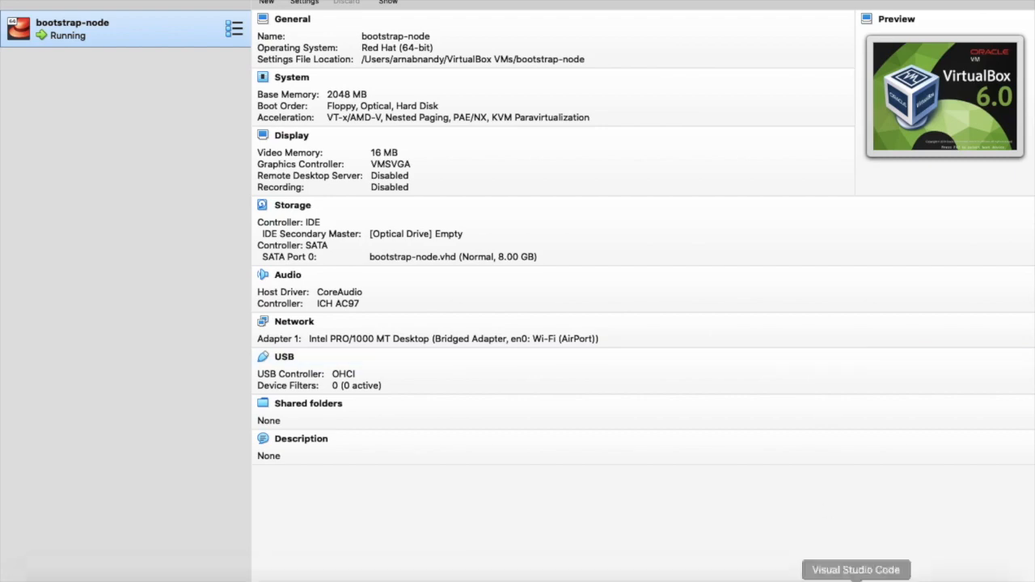
click(914, 579)
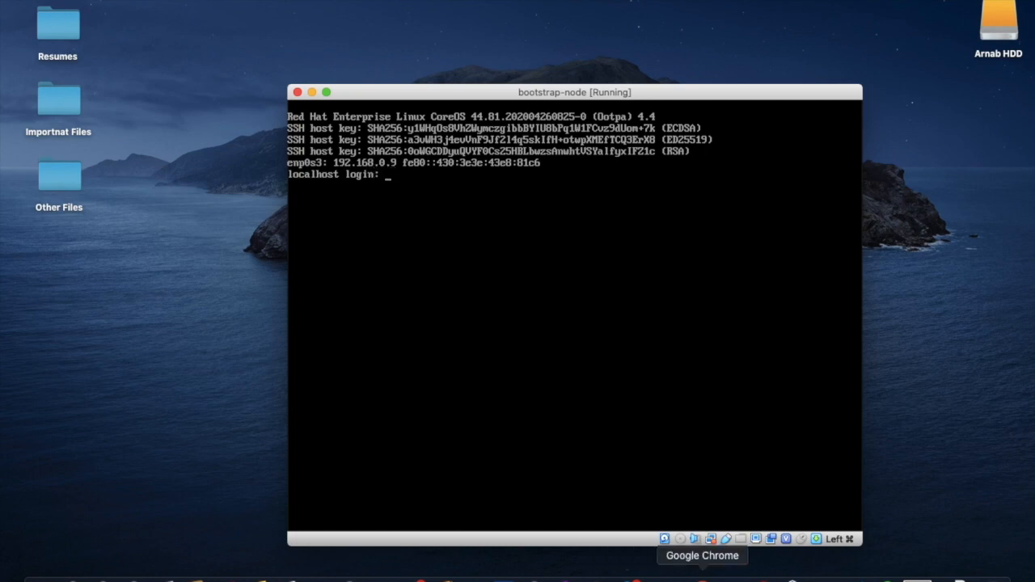
click(825, 580)
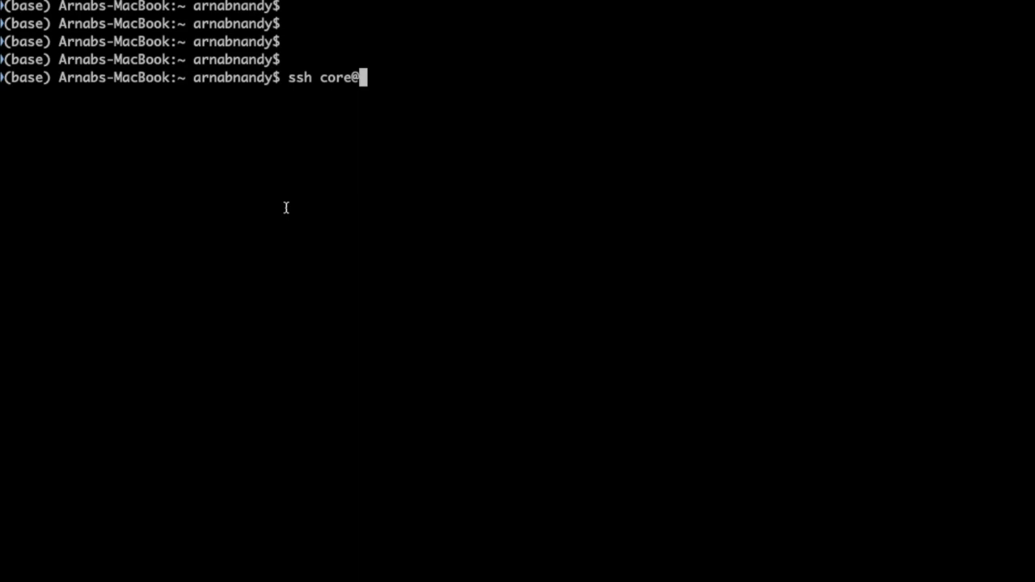
text(192.168.0.9)
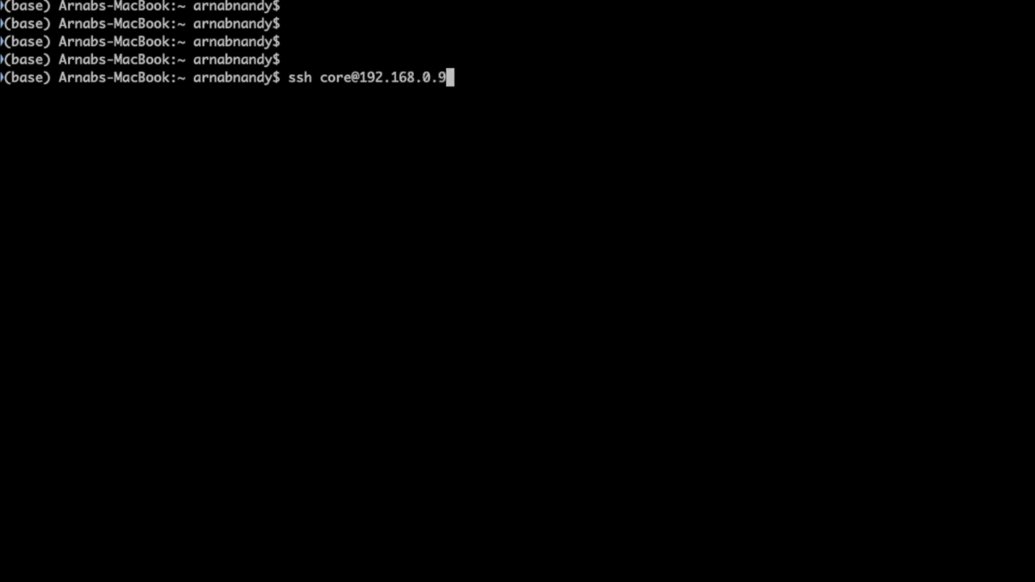
key(Return)
text(yes)
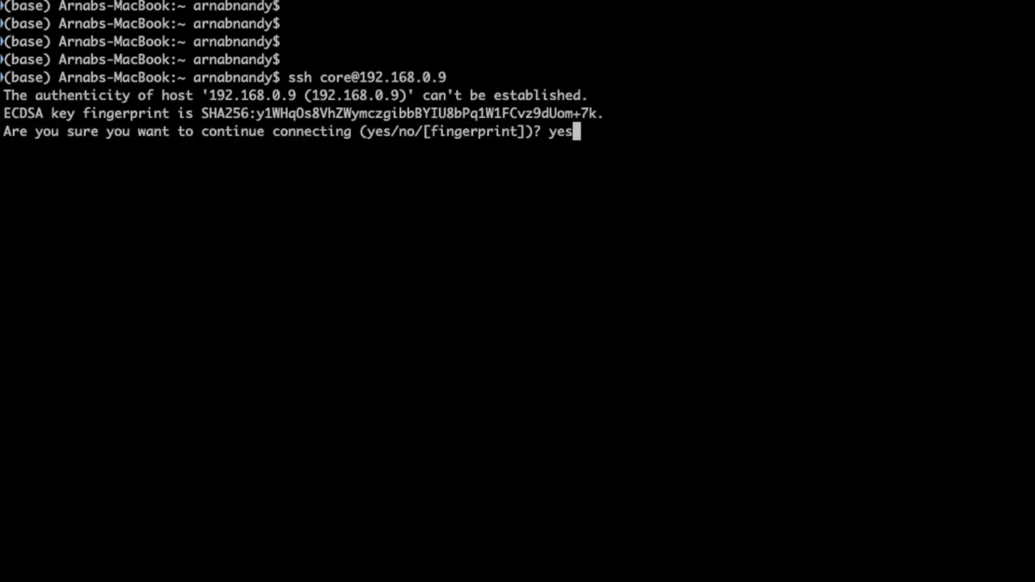
key(Return)
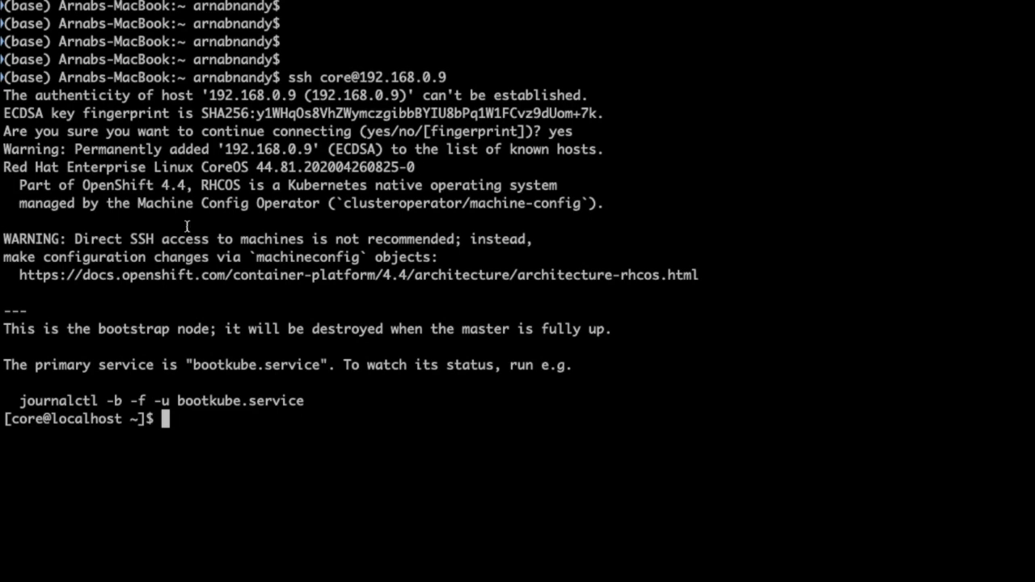
Step: Follow the bootstrap service log with the suggested command journalctl -b -f -u bootkube.service, and stop following it
right_click(288, 400)
click(21, 400)
drag(21, 400, 306, 401)
text(journalctl -b -f -u bootkube.service)
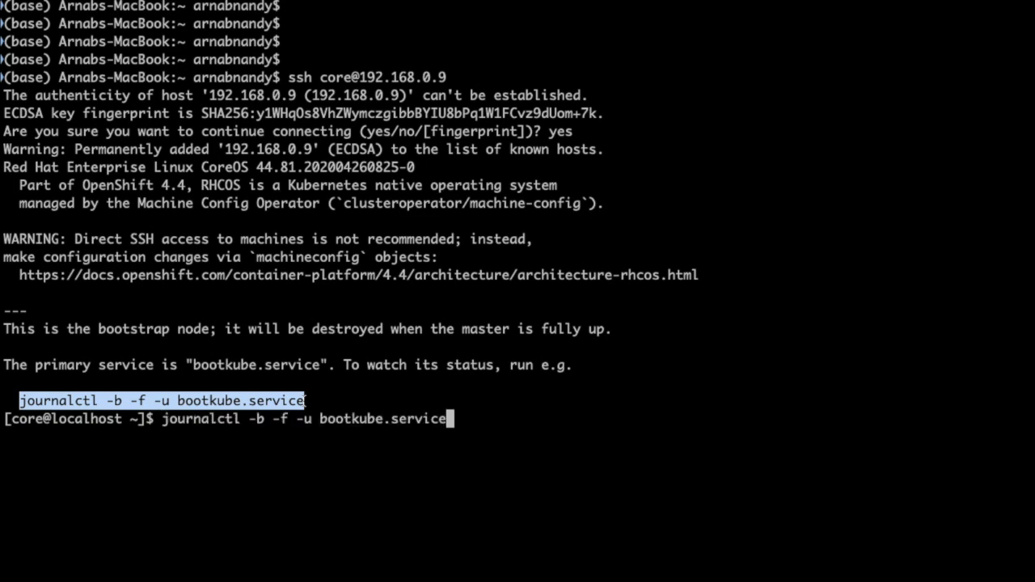
key(Return)
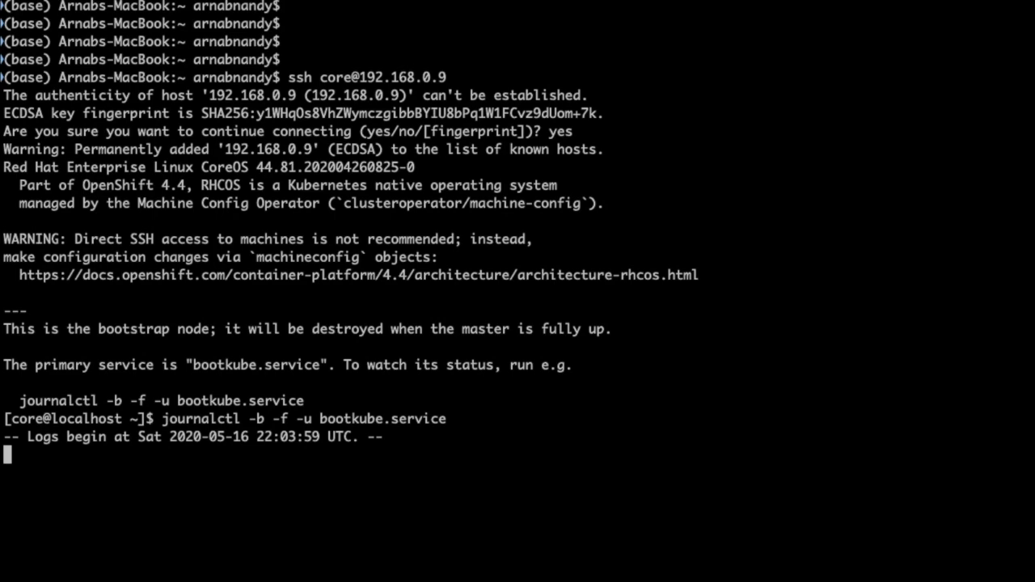
key(ctrl+c)
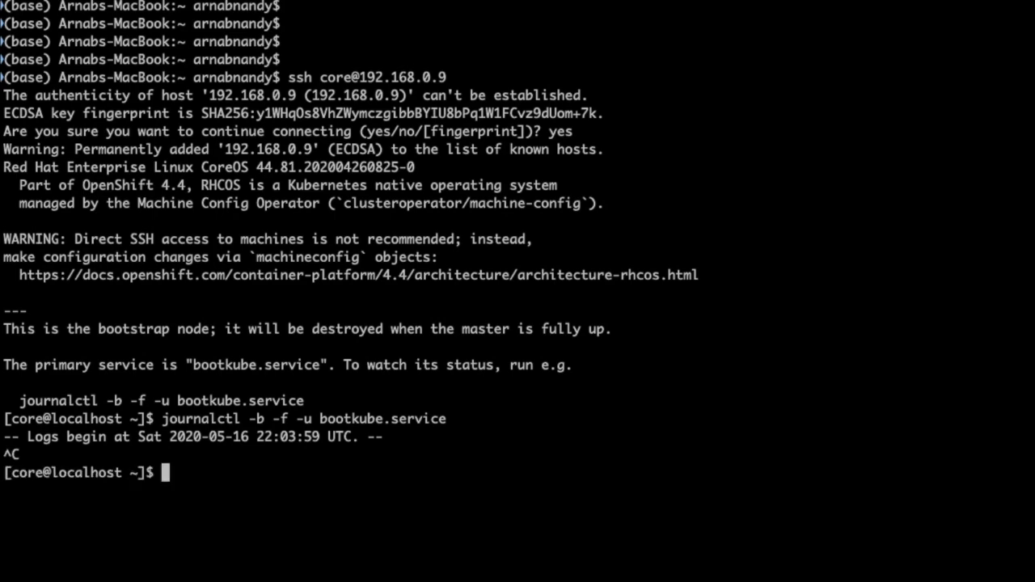